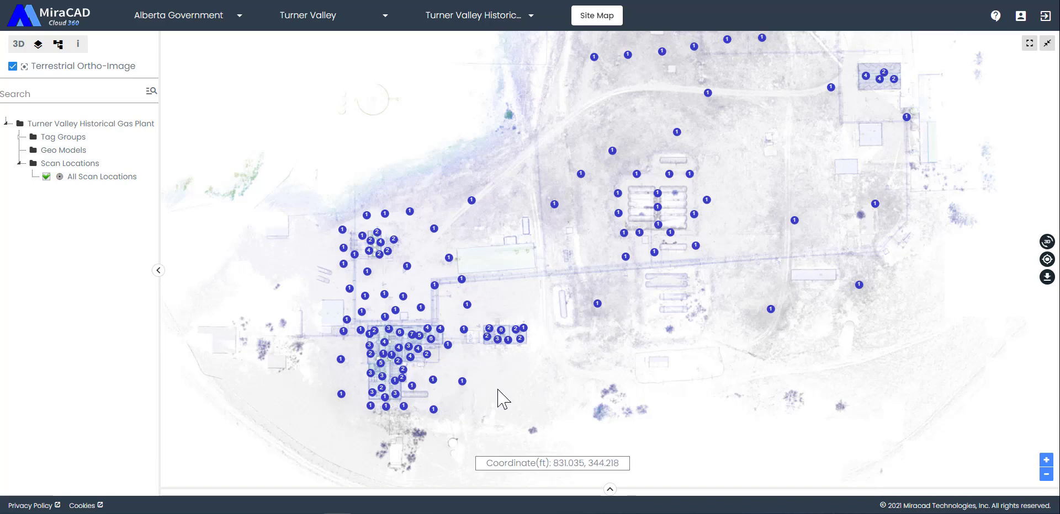
# Step: Load the 3D point cloud for the area around the two round vessels east of the row of five small tanks
pyautogui.scroll(1, 416, 208)
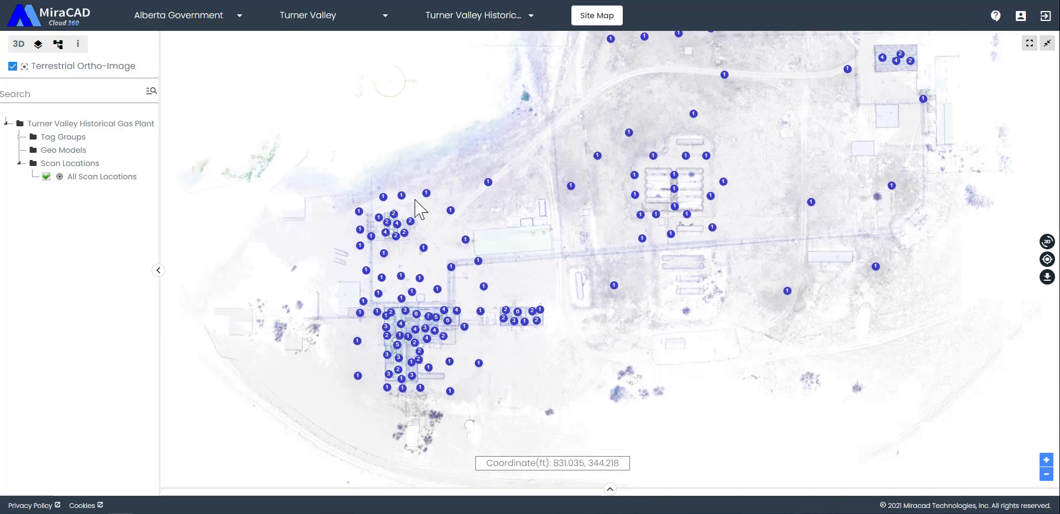
pyautogui.scroll(1, 402, 227)
pyautogui.scroll(2, 414, 295)
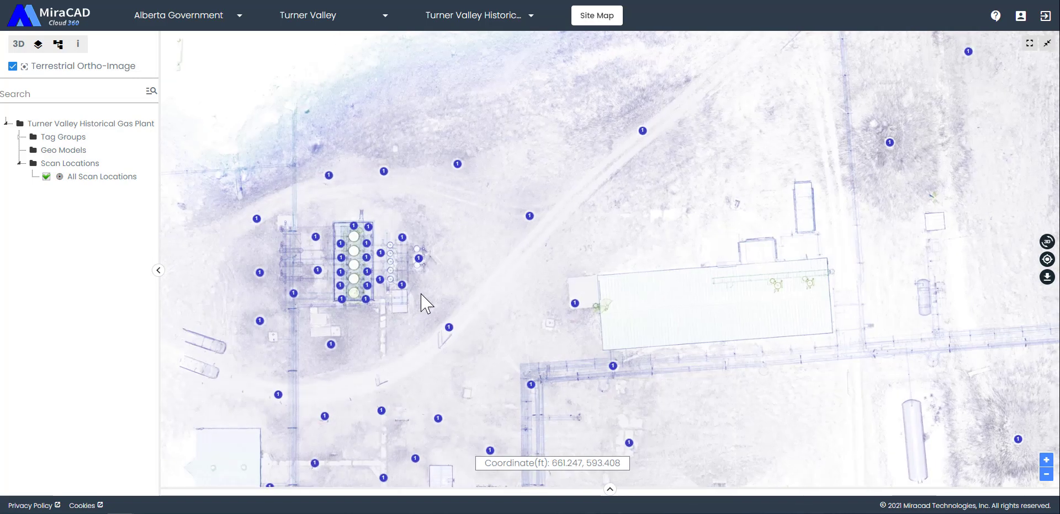
pyautogui.scroll(3, 436, 293)
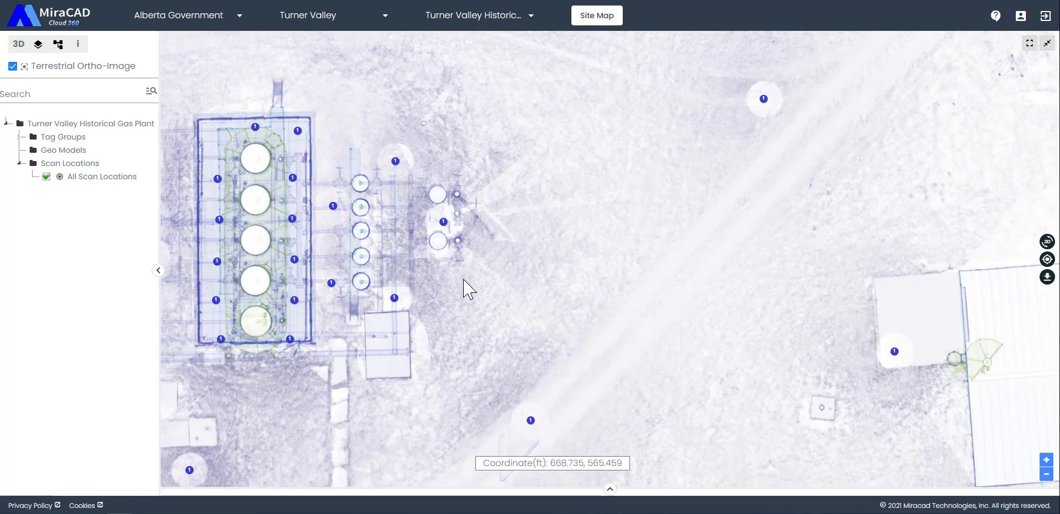
pyautogui.scroll(2, 464, 287)
pyautogui.moveTo(466, 286); pyautogui.dragTo(466, 388)
pyautogui.scroll(2, 392, 322)
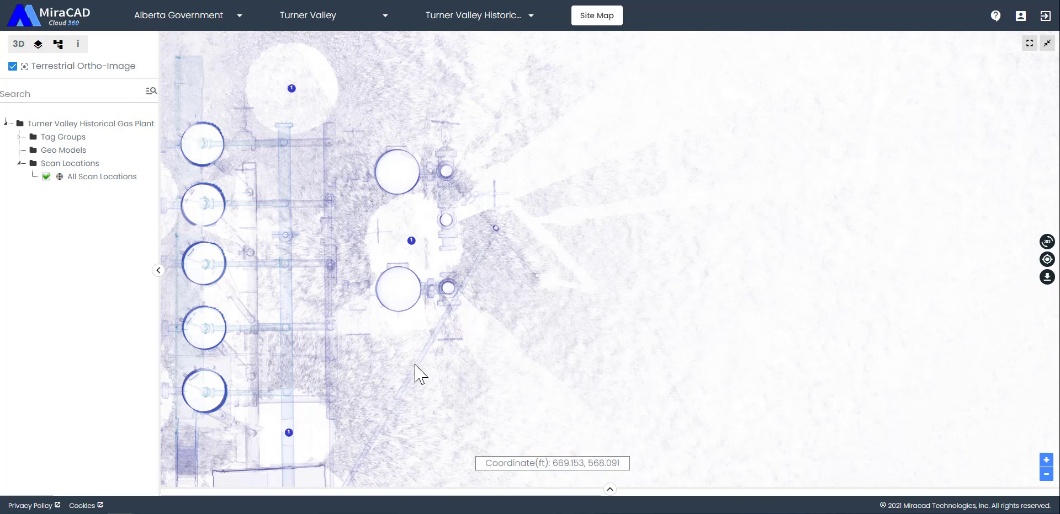
pyautogui.moveTo(460, 361); pyautogui.dragTo(468, 361)
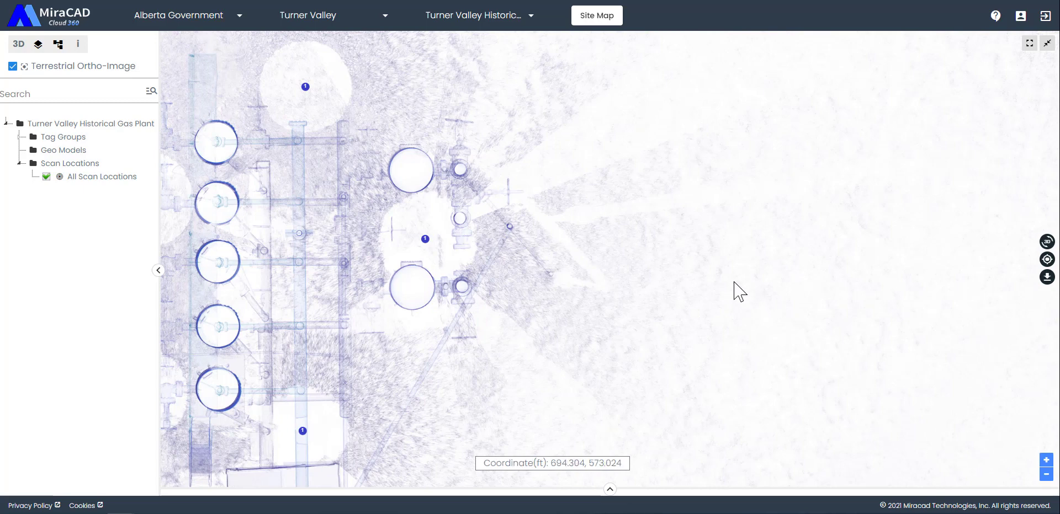
pyautogui.moveTo(609, 307); pyautogui.dragTo(724, 309)
pyautogui.scroll(1, 624, 302)
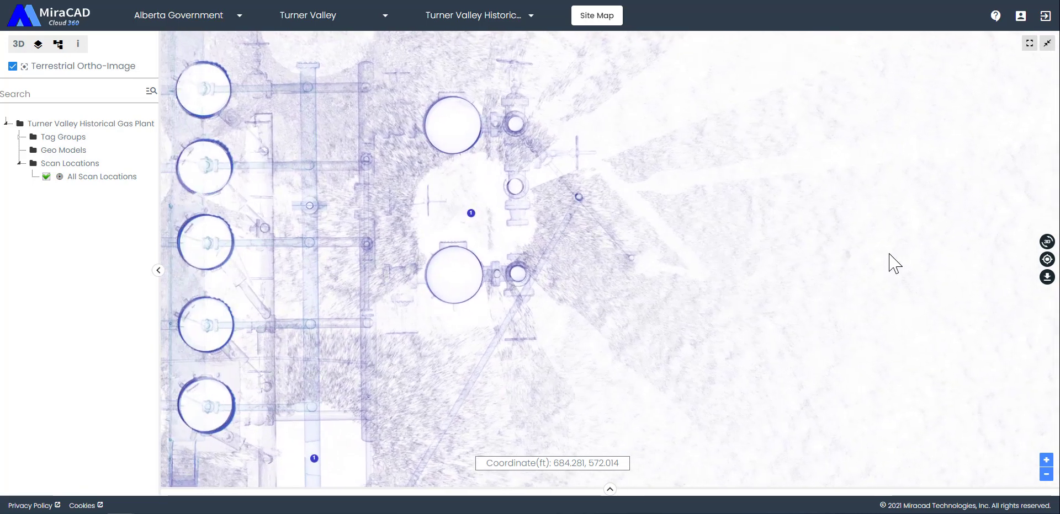
pyautogui.click(1047, 243)
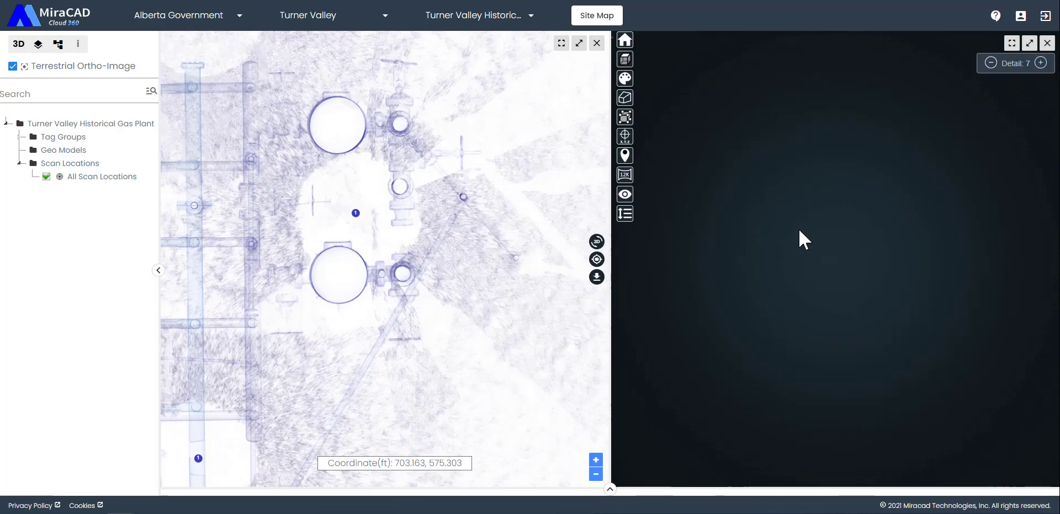
# Step: Collapse the project tree and close the site map so the 3D point cloud fills the workspace
pyautogui.click(158, 270)
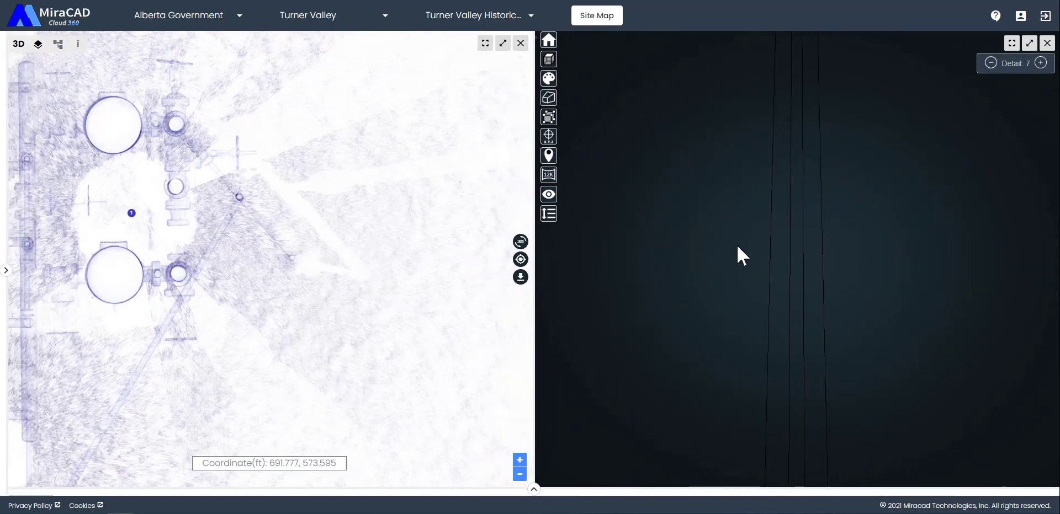
pyautogui.moveTo(737, 250); pyautogui.dragTo(666, 186)
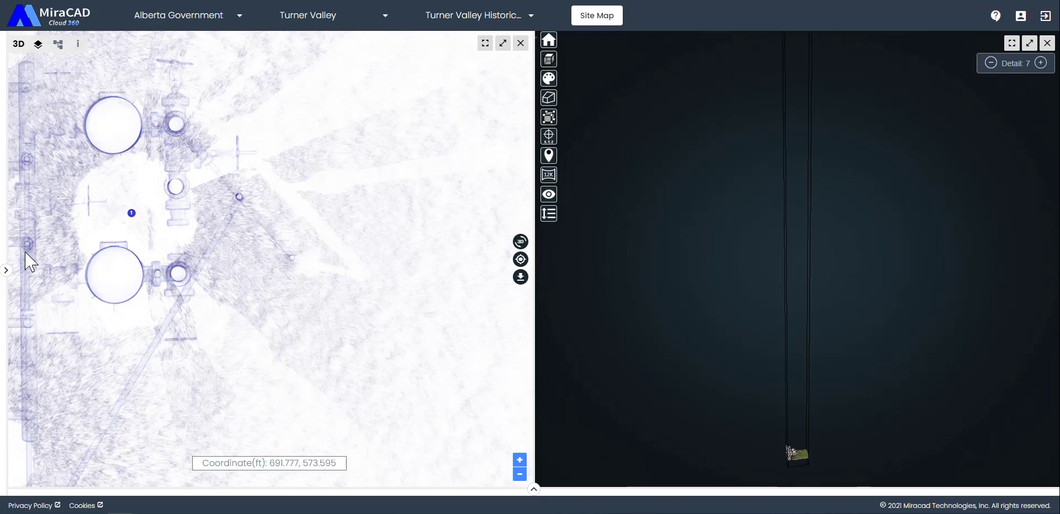
pyautogui.click(521, 43)
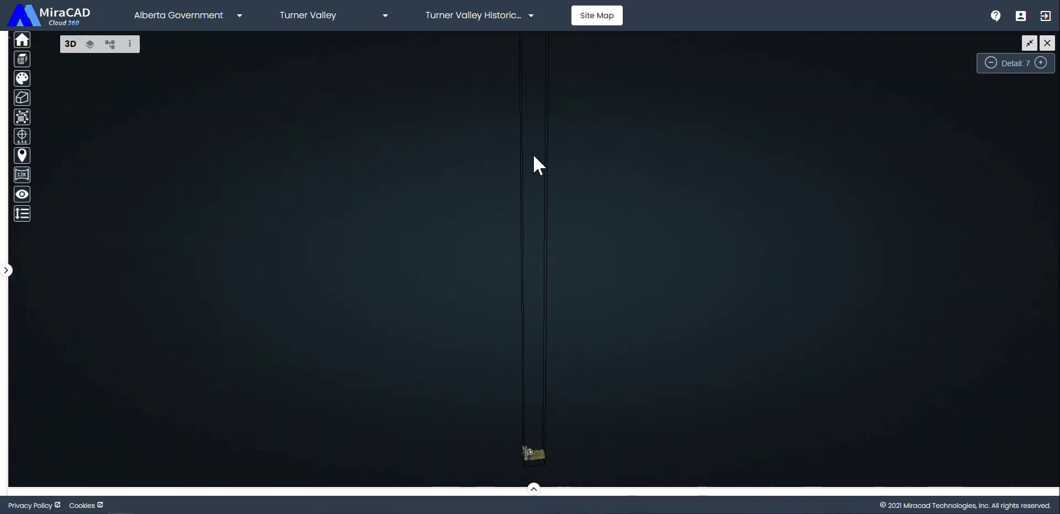
# Step: Activate the clipping box around the point cloud and lower its top face well down towards the ground
pyautogui.click(534, 156)
pyautogui.scroll(-2, 573, 163)
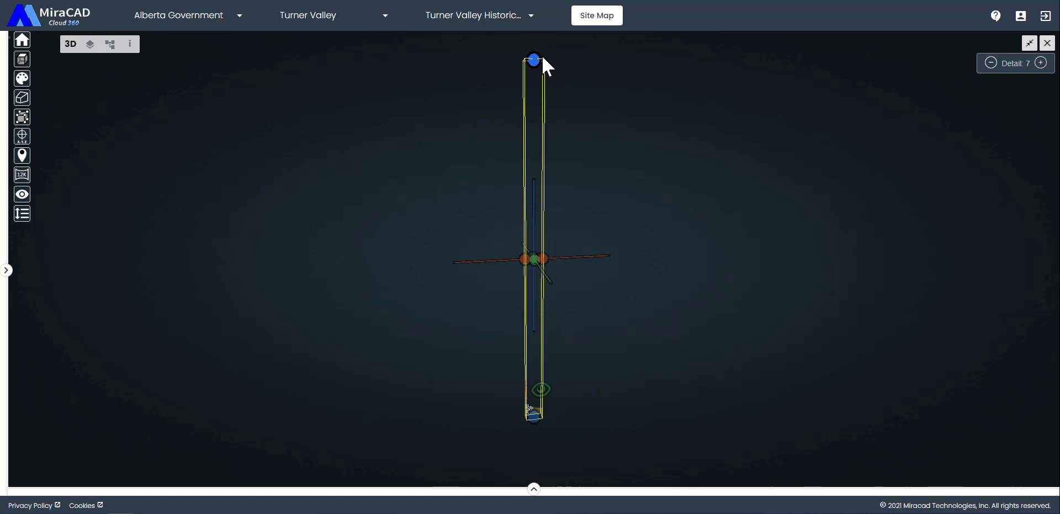
pyautogui.moveTo(542, 63); pyautogui.dragTo(544, 359)
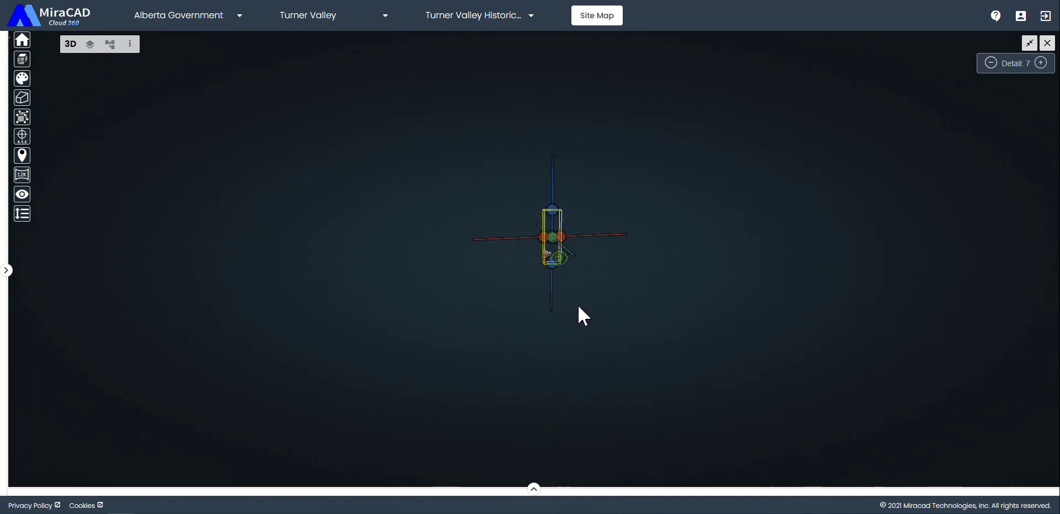
pyautogui.scroll(5, 557, 332)
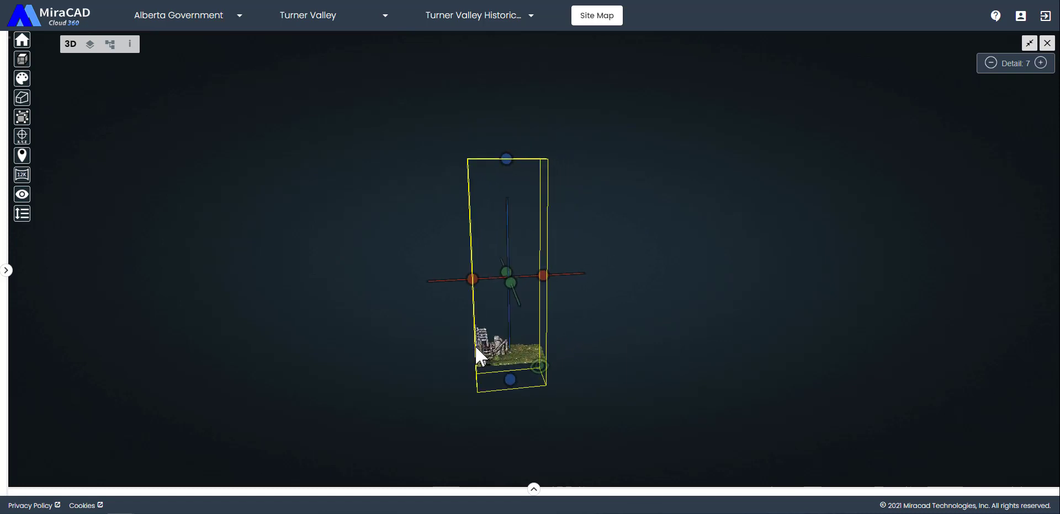
# Step: Look straight down on the clipping box and pull its piping-side face slightly inwards
pyautogui.moveTo(638, 296); pyautogui.dragTo(656, 309)
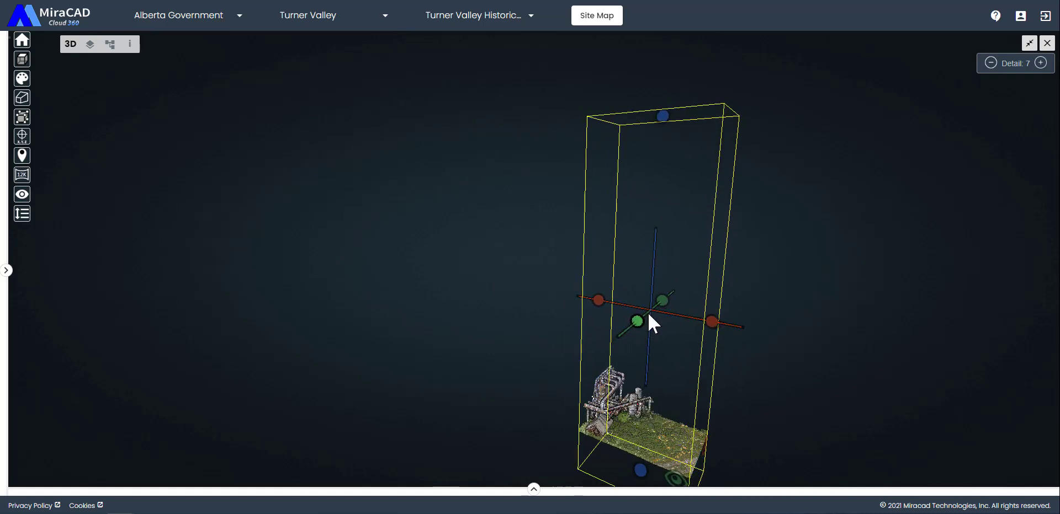
pyautogui.moveTo(761, 322); pyautogui.dragTo(719, 228)
pyautogui.scroll(-3, 720, 228)
pyautogui.moveTo(660, 147); pyautogui.dragTo(704, 193)
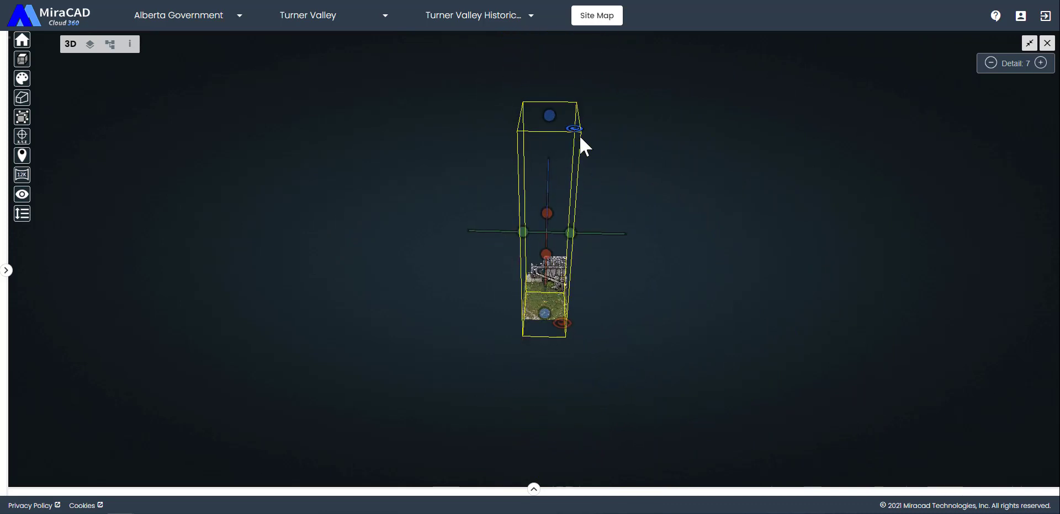
pyautogui.moveTo(575, 125); pyautogui.dragTo(582, 140)
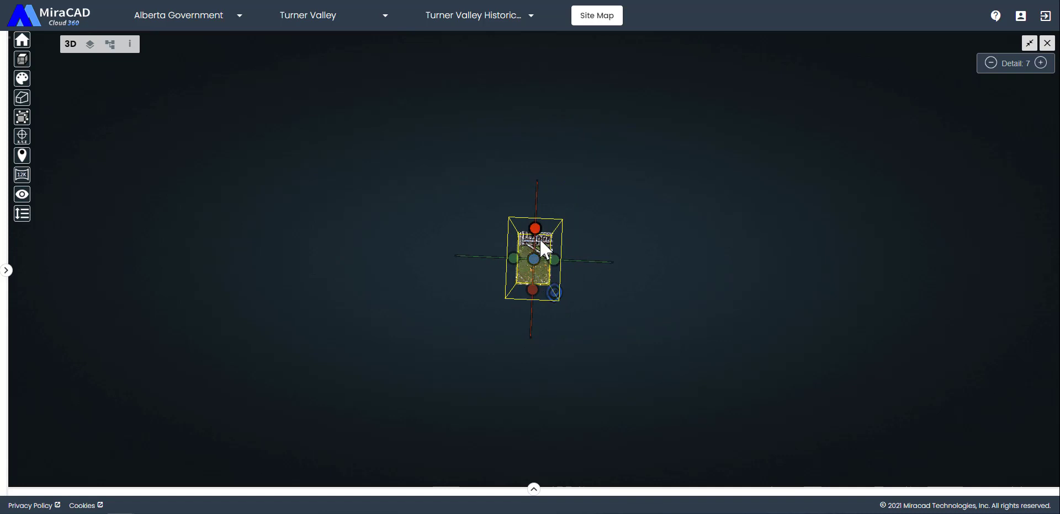
pyautogui.scroll(5, 539, 251)
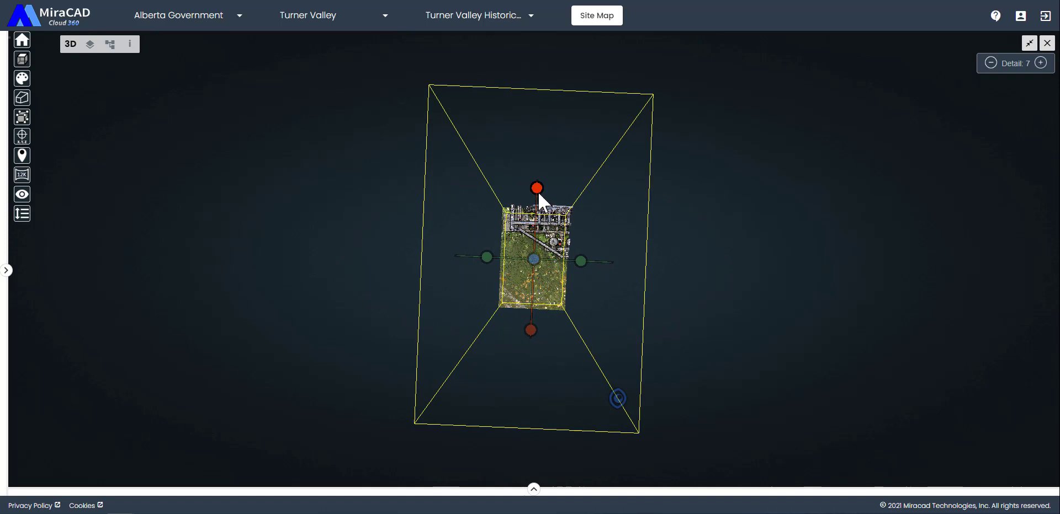
pyautogui.moveTo(538, 191); pyautogui.dragTo(534, 201)
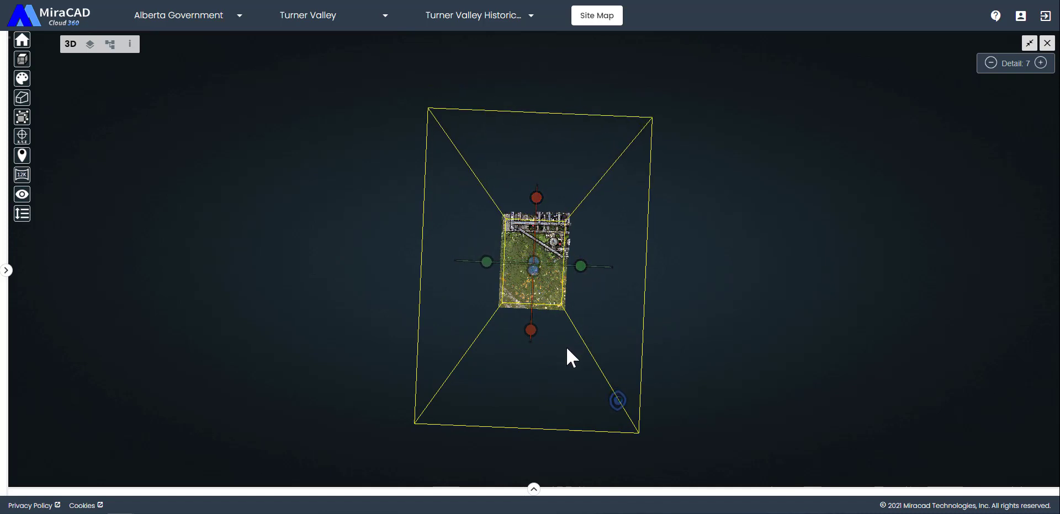
# Step: Switch to a side-on view, lower the clipping box's top face to just above the piping, and deselect the box
pyautogui.moveTo(568, 355); pyautogui.dragTo(575, 376)
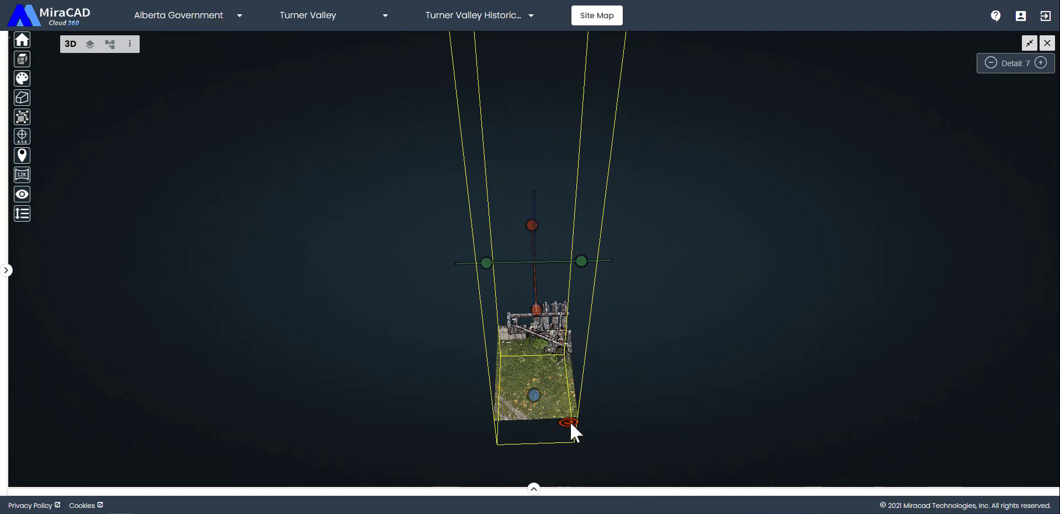
pyautogui.moveTo(568, 425); pyautogui.dragTo(567, 407)
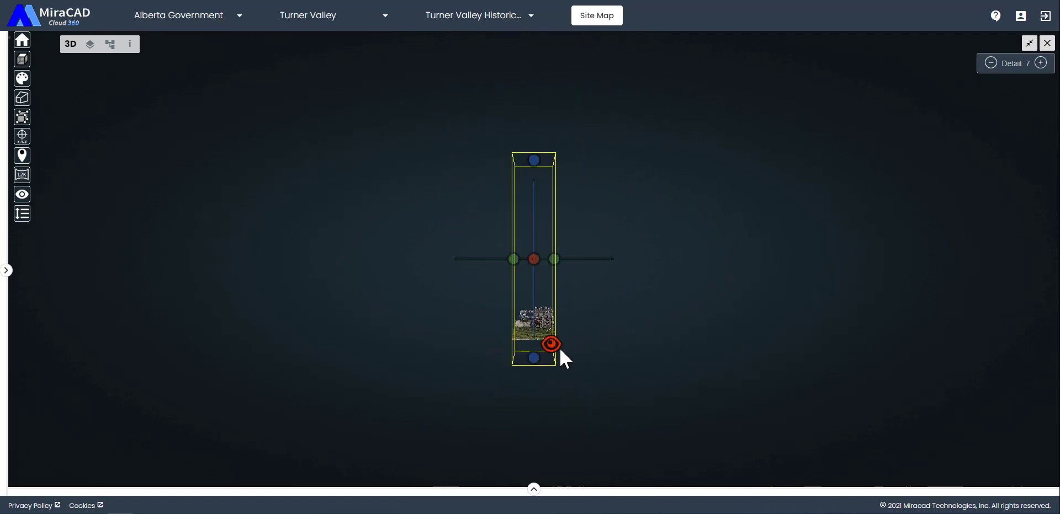
pyautogui.moveTo(534, 162); pyautogui.dragTo(545, 288)
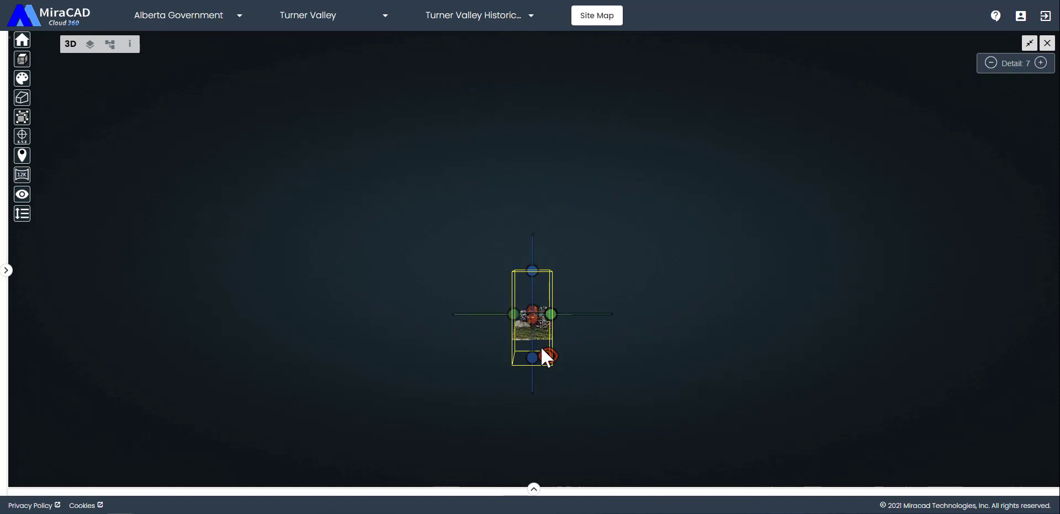
pyautogui.scroll(3, 544, 355)
pyautogui.moveTo(552, 346); pyautogui.dragTo(592, 261, button='right')
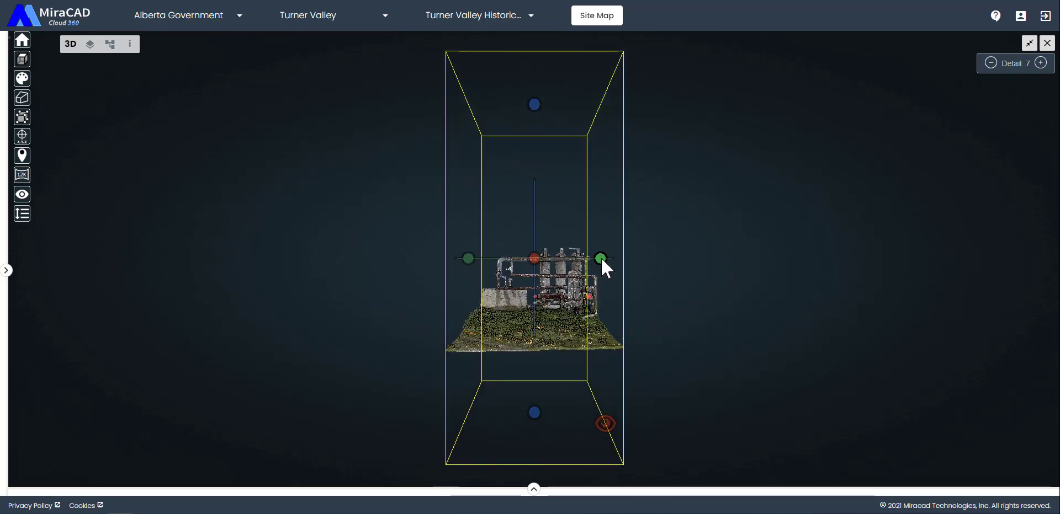
pyautogui.moveTo(542, 112); pyautogui.dragTo(533, 240)
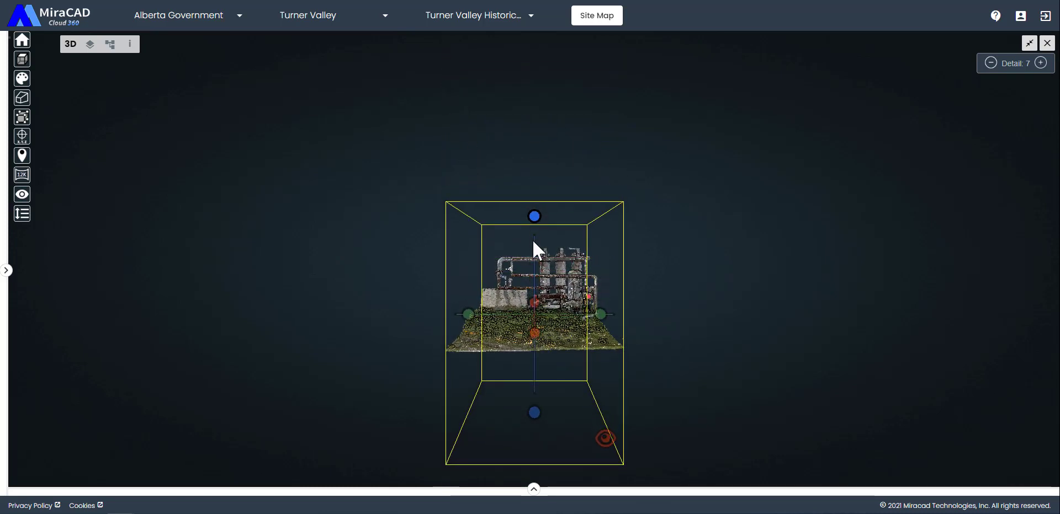
pyautogui.click(558, 337)
# Step: Reactivate the clipping box and trim the open grass end and the side with the small shed
pyautogui.scroll(5, 549, 326)
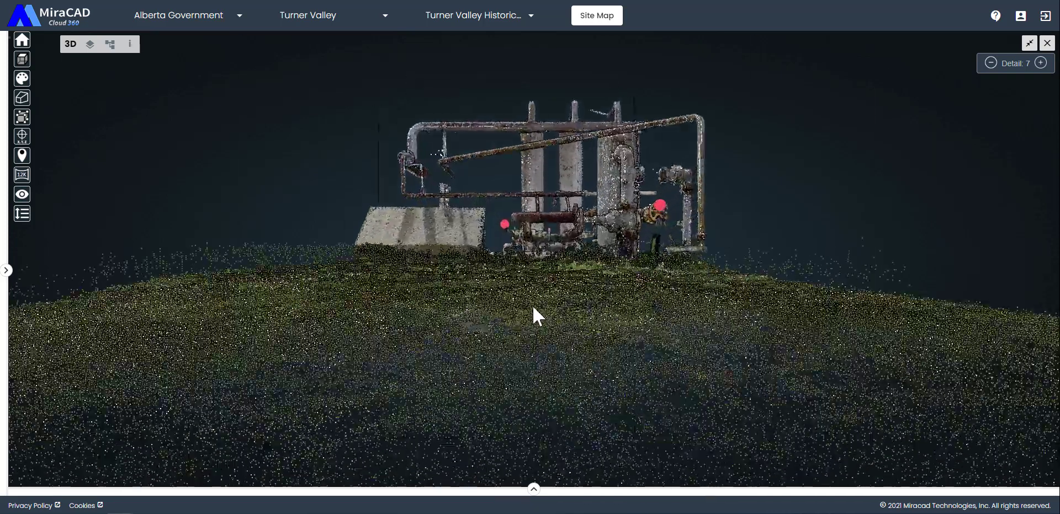
pyautogui.moveTo(533, 294); pyautogui.dragTo(489, 391)
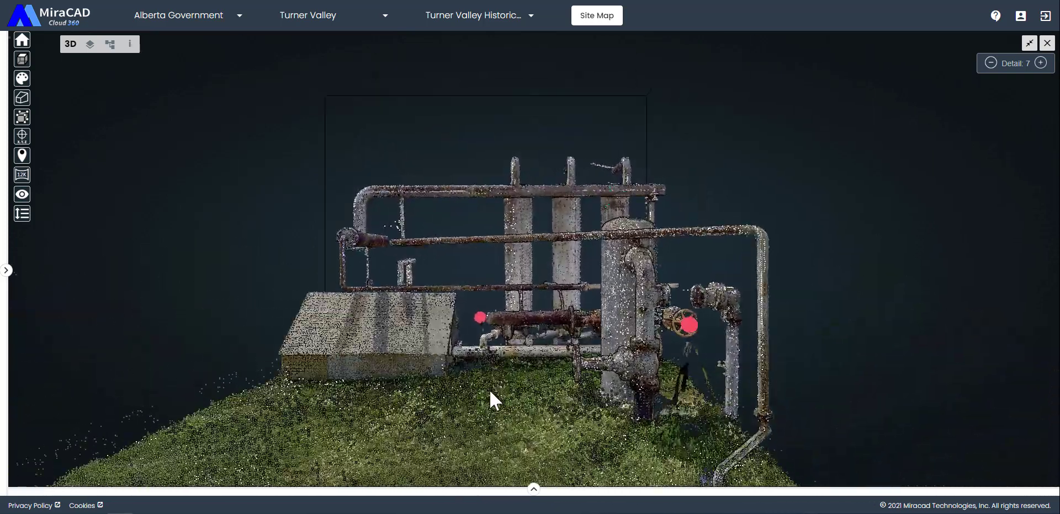
pyautogui.moveTo(438, 369); pyautogui.dragTo(447, 419)
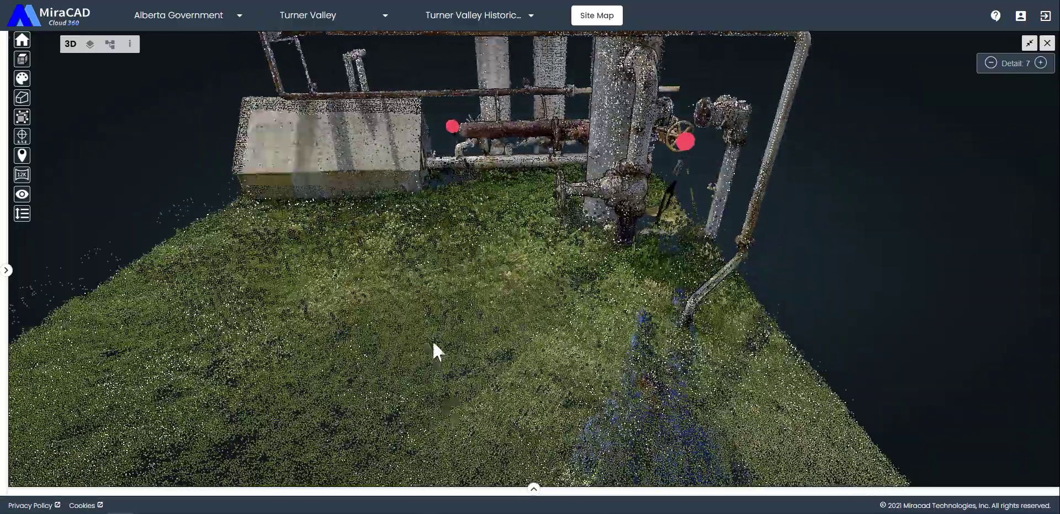
pyautogui.scroll(-5, 538, 304)
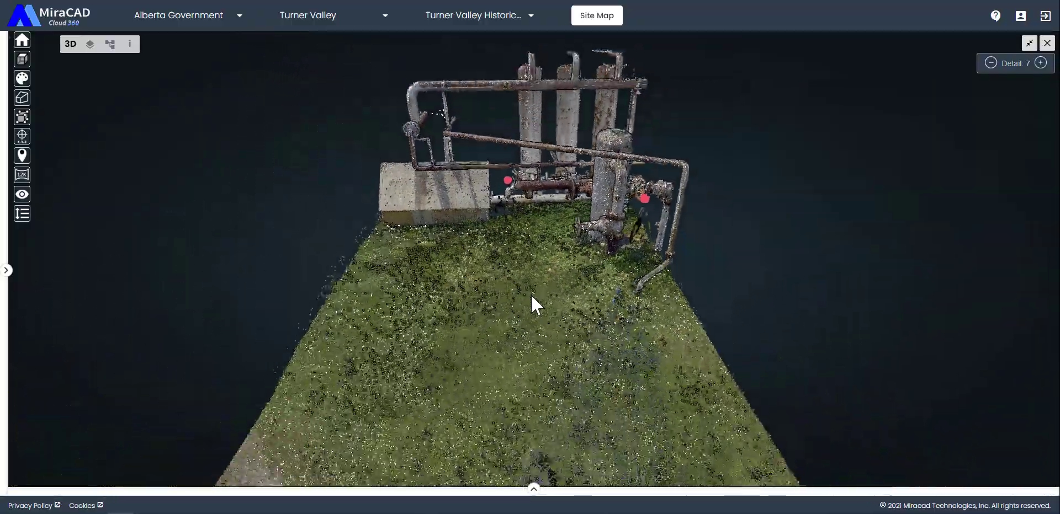
pyautogui.scroll(-2, 531, 293)
pyautogui.moveTo(531, 294); pyautogui.dragTo(679, 296)
pyautogui.click(679, 296)
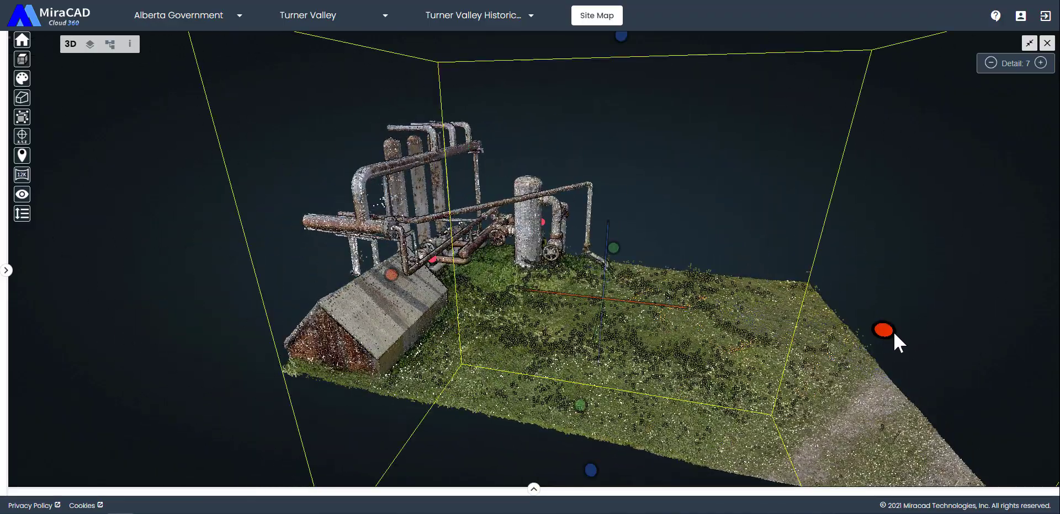
pyautogui.moveTo(890, 330); pyautogui.dragTo(698, 326)
pyautogui.moveTo(512, 294); pyautogui.dragTo(564, 315)
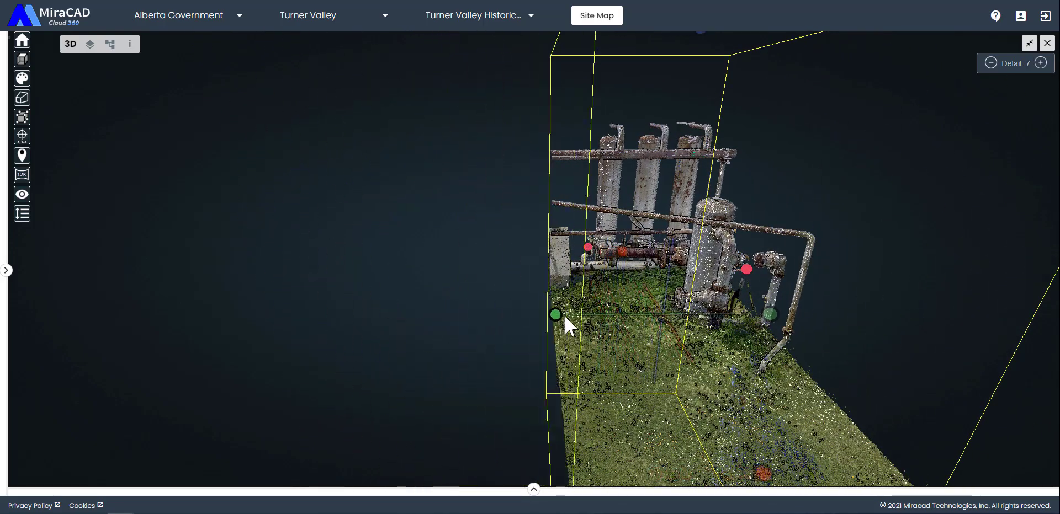
pyautogui.moveTo(703, 326); pyautogui.dragTo(661, 301)
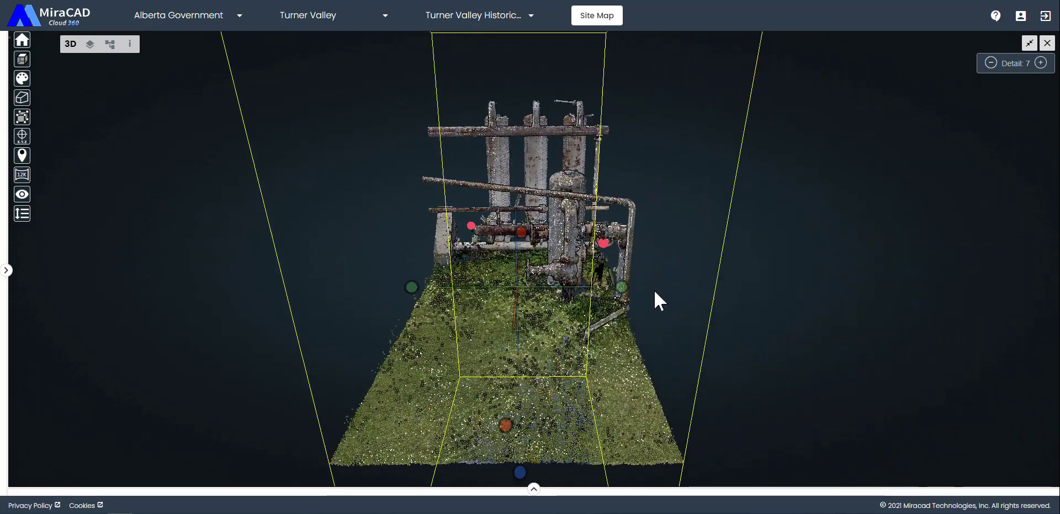
# Step: Raise the point cloud detail level to 10 and inspect the clipped vessel and piping from several sides
pyautogui.click(1041, 64)
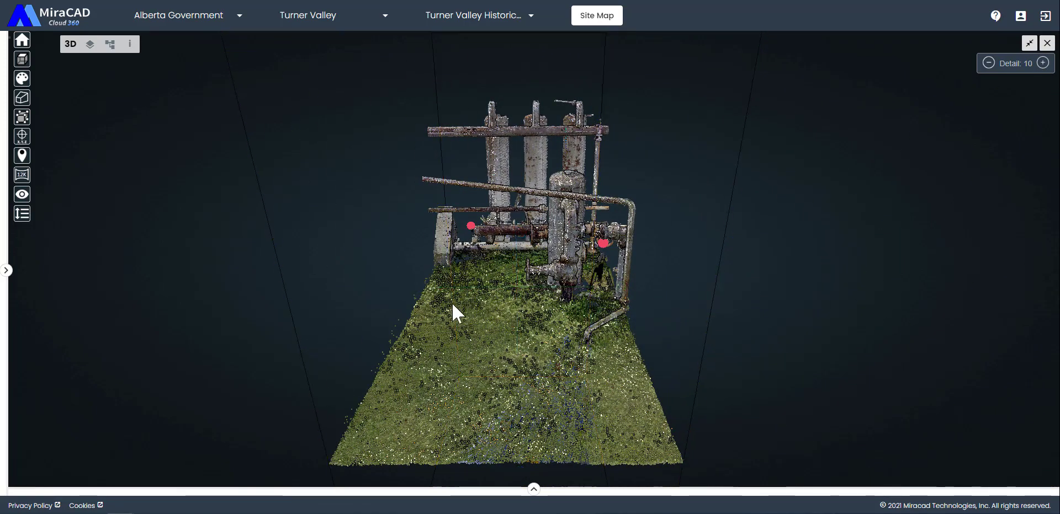
pyautogui.moveTo(445, 303); pyautogui.dragTo(783, 292)
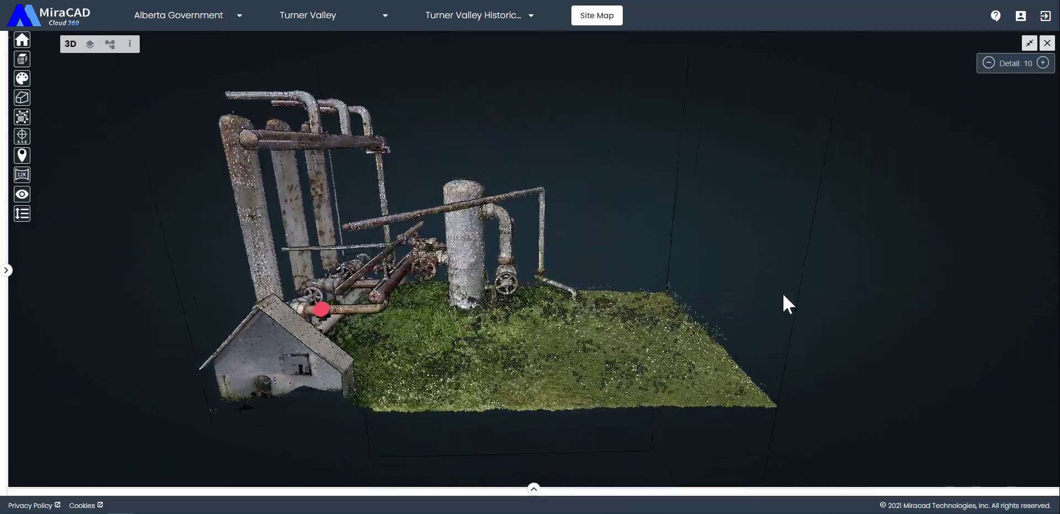
pyautogui.scroll(5, 568, 313)
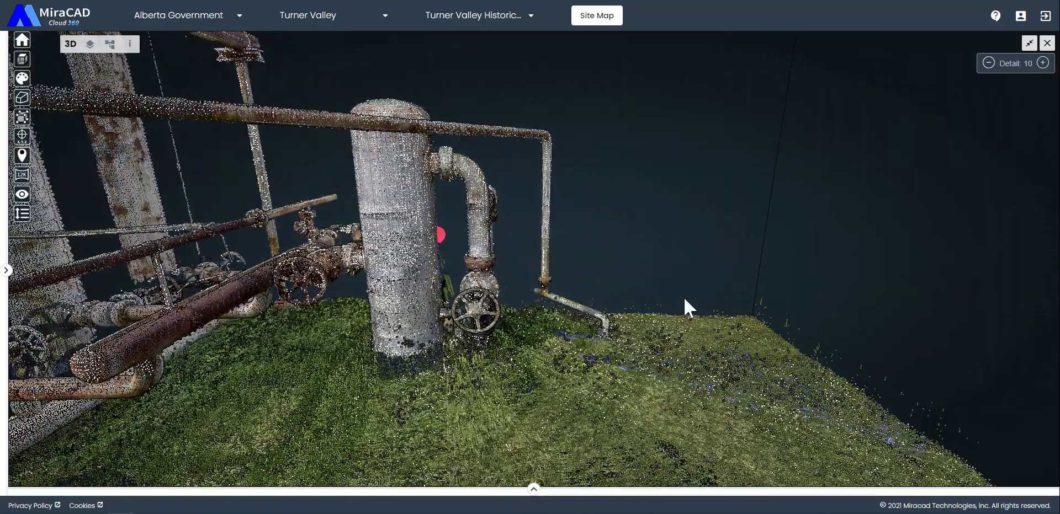
pyautogui.moveTo(684, 300); pyautogui.dragTo(469, 325)
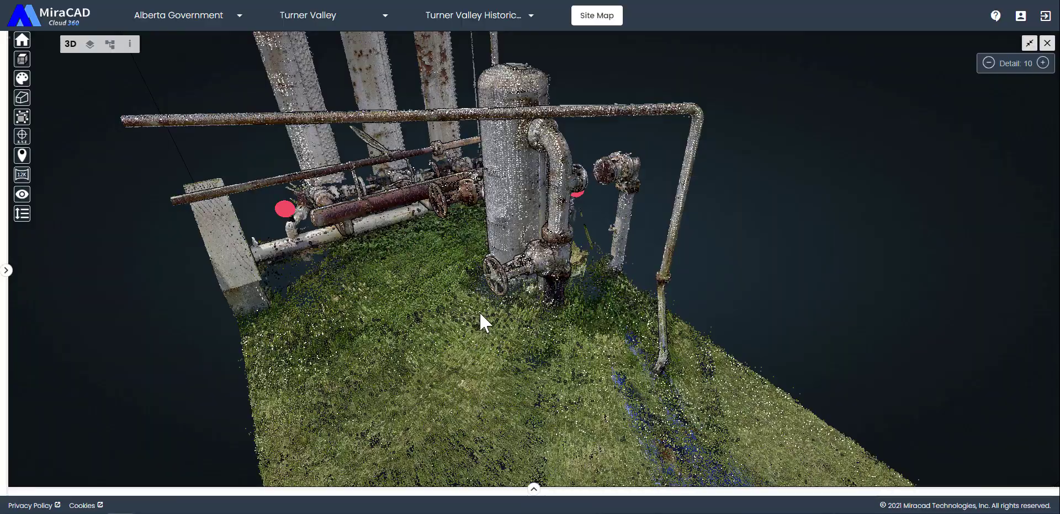
pyautogui.moveTo(485, 265); pyautogui.dragTo(530, 270)
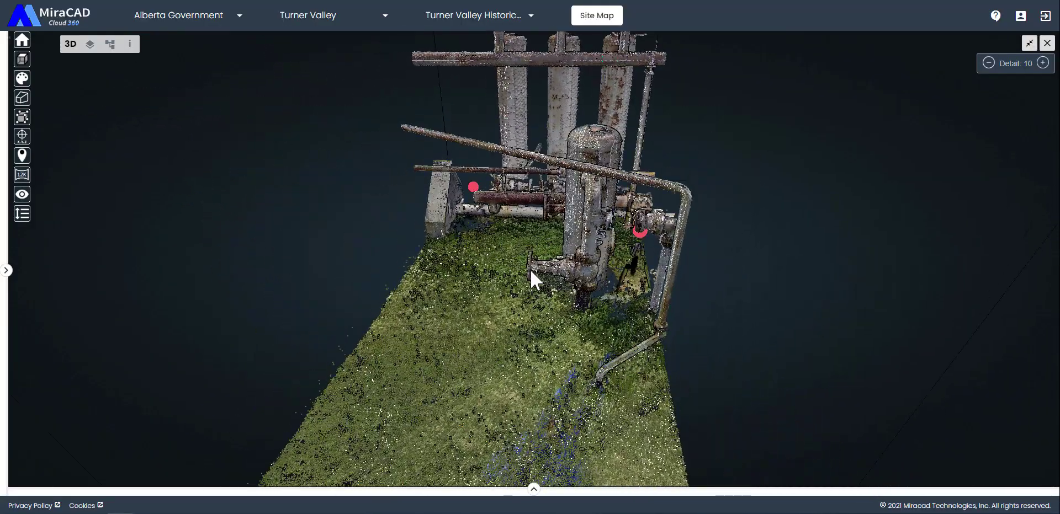
# Step: Reselect the clipping box and extend its side face outwards to take in the second vessel
pyautogui.scroll(-3, 530, 270)
pyautogui.click(603, 204)
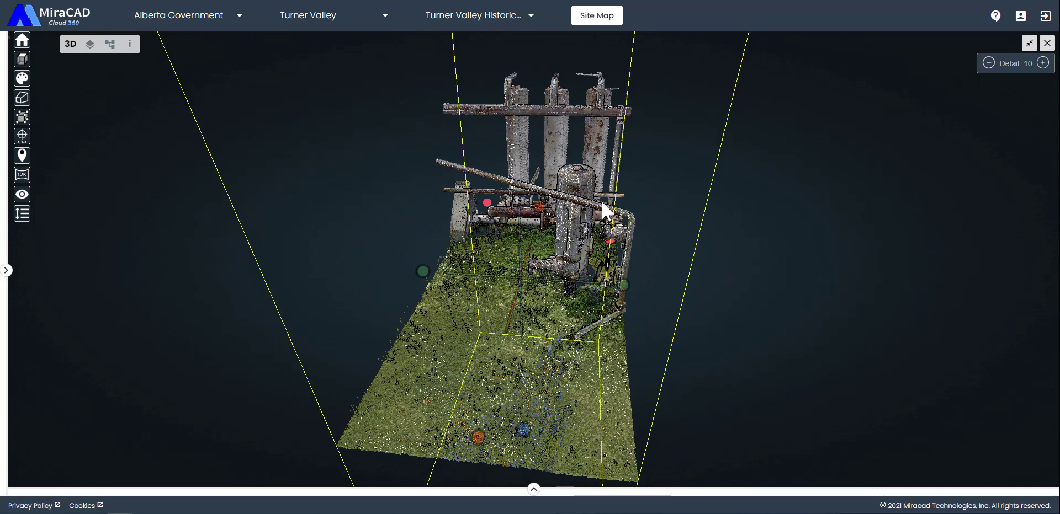
pyautogui.moveTo(623, 283); pyautogui.dragTo(665, 288)
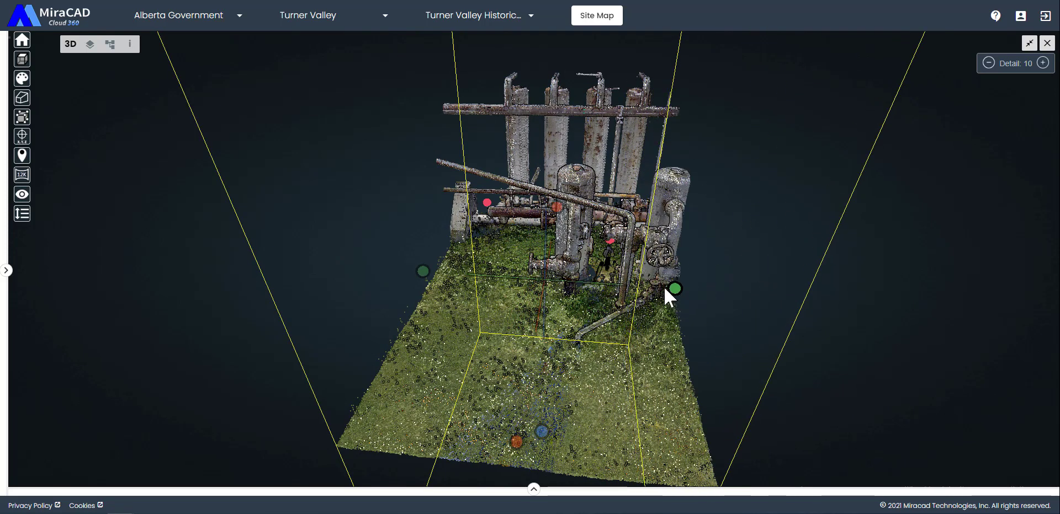
# Step: Set the clip task to None and close the 3D view
pyautogui.click(22, 117)
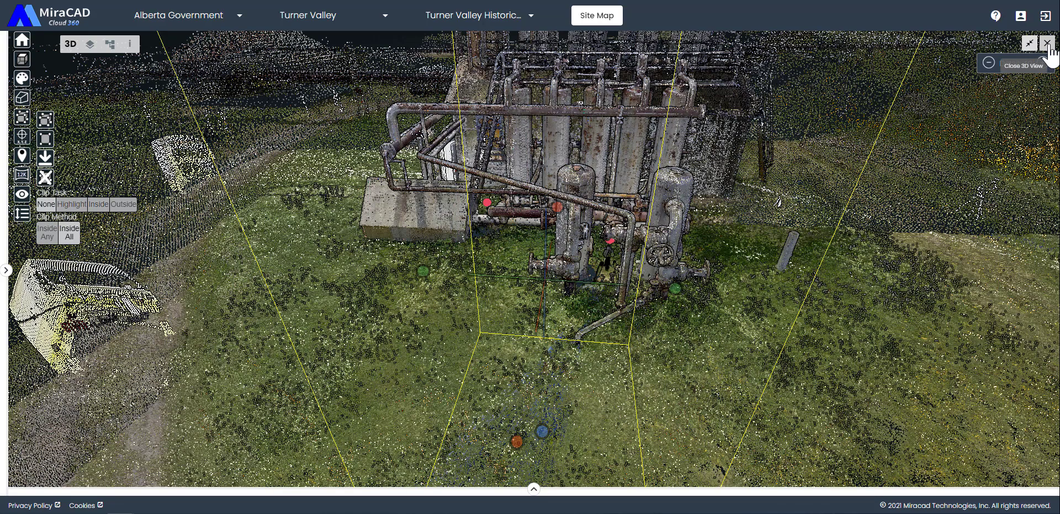
pyautogui.click(1046, 43)
# Step: Bring the wider plant into view on the site map and open the 3D view at the horizontal tank rows
pyautogui.scroll(-5, 654, 175)
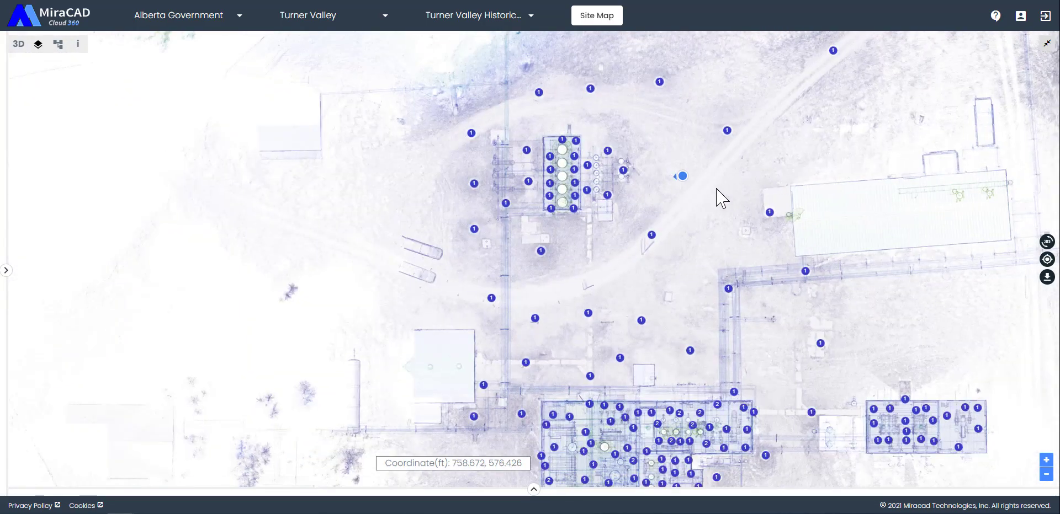
pyautogui.moveTo(716, 190); pyautogui.dragTo(492, 196)
pyautogui.scroll(-3, 634, 173)
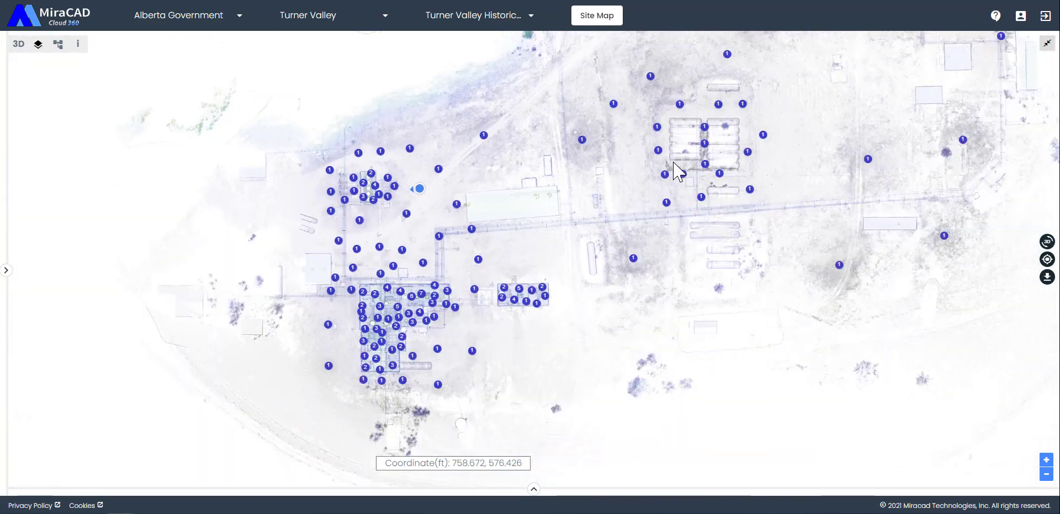
pyautogui.moveTo(675, 165); pyautogui.dragTo(629, 268)
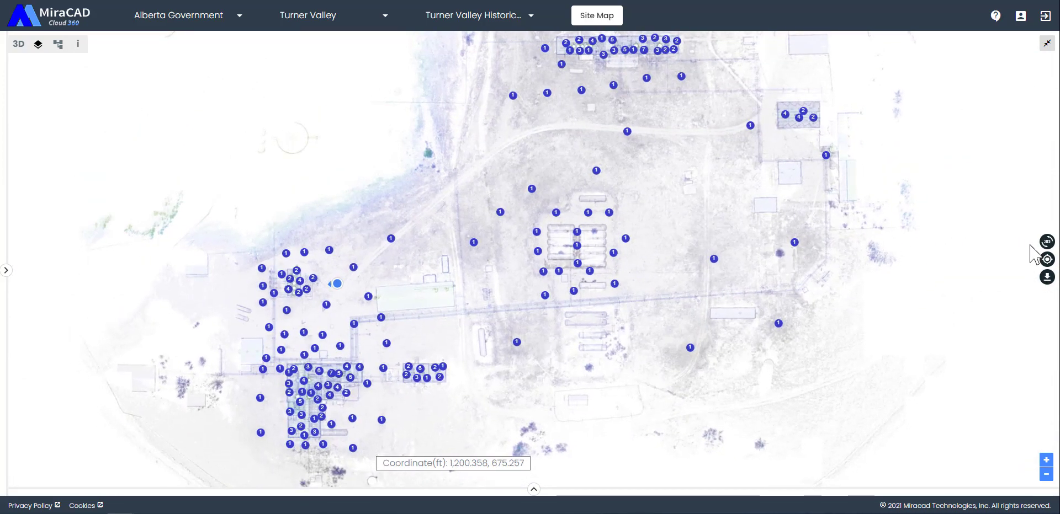
pyautogui.click(1047, 243)
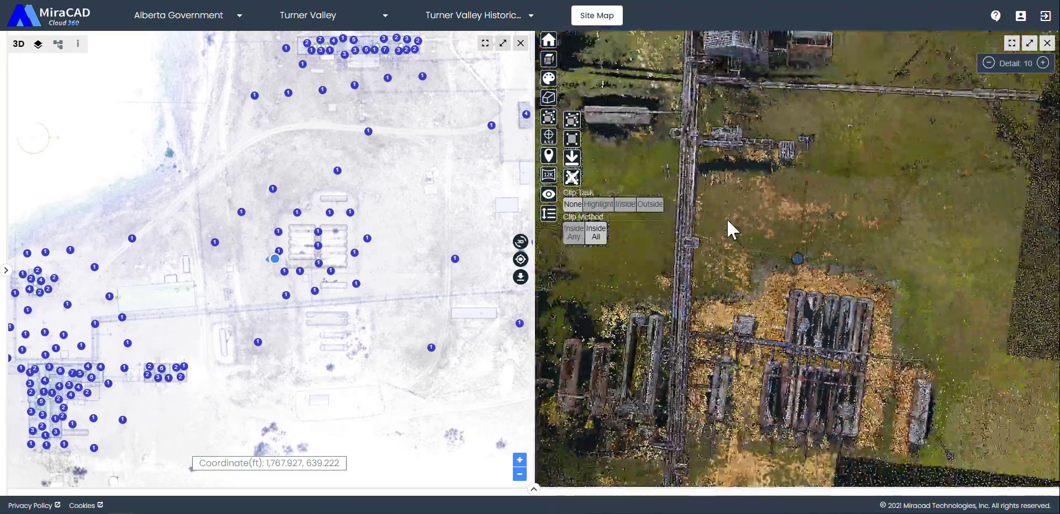
# Step: Travel across the site to the tall tower structure and place a new clipping box over it
pyautogui.moveTo(746, 205); pyautogui.dragTo(661, 115)
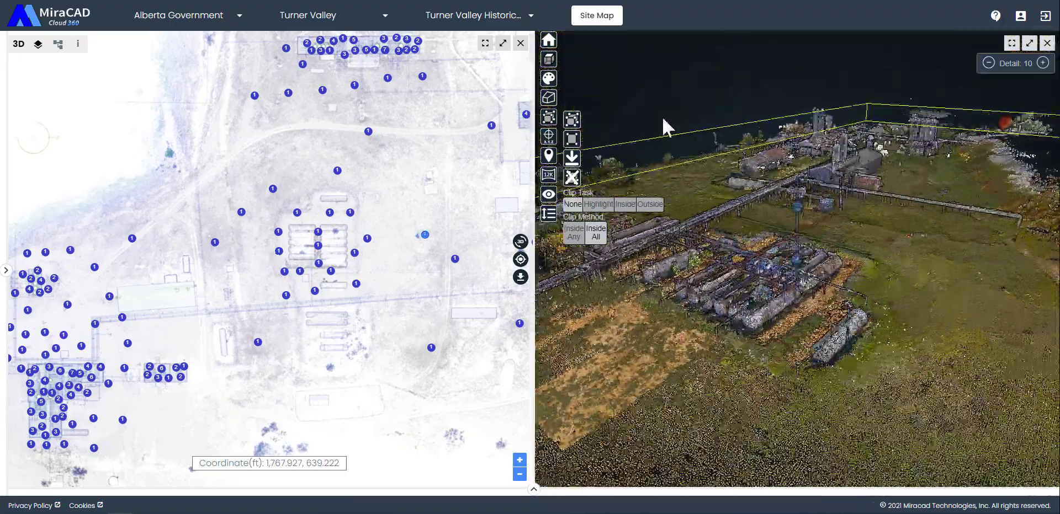
pyautogui.moveTo(835, 123)
pyautogui.mouseDown()
pyautogui.moveTo(596, 126)
pyautogui.moveTo(836, 127)
pyautogui.moveTo(656, 130)
pyautogui.mouseUp()
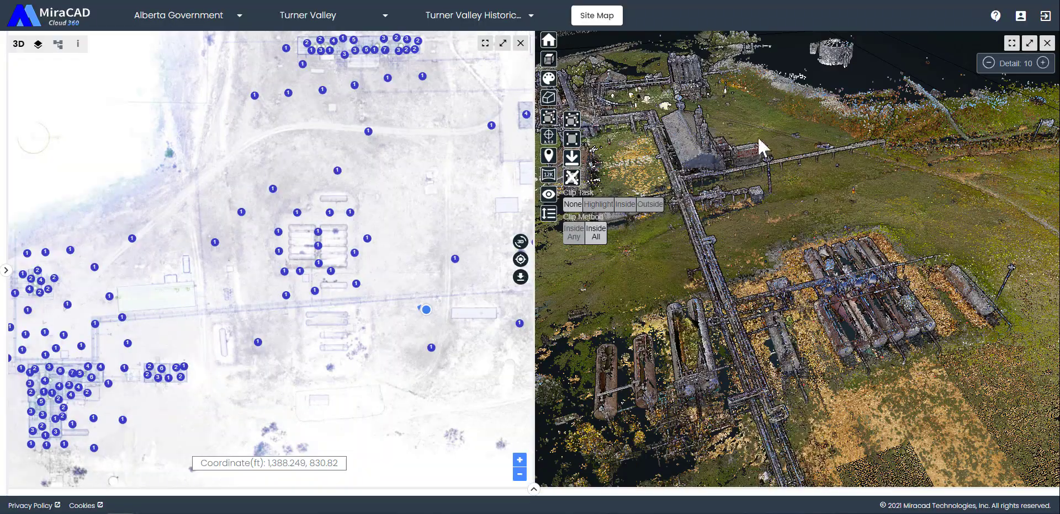
pyautogui.moveTo(757, 136)
pyautogui.mouseDown()
pyautogui.moveTo(747, 134)
pyautogui.moveTo(806, 142)
pyautogui.moveTo(774, 165)
pyautogui.moveTo(956, 149)
pyautogui.moveTo(818, 161)
pyautogui.mouseUp()
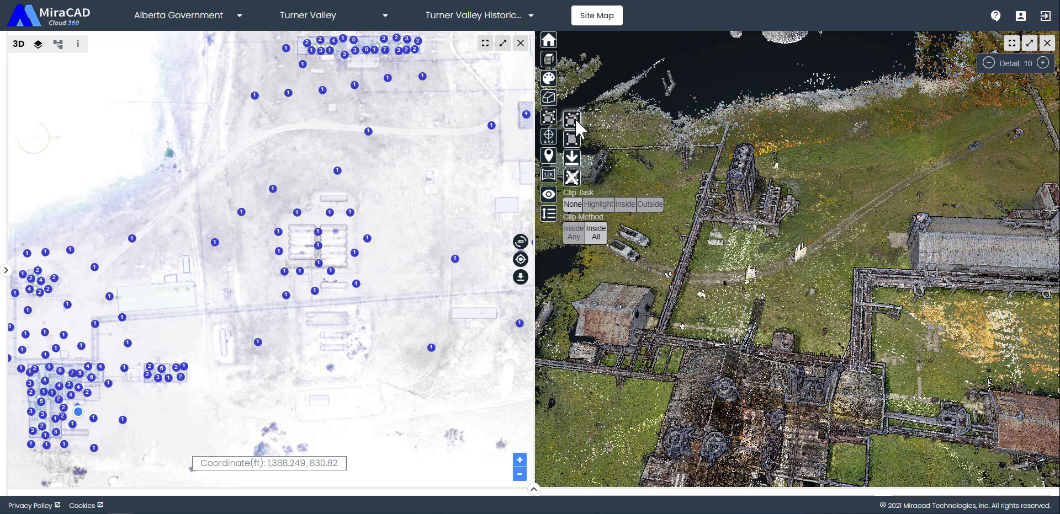
pyautogui.click(777, 194)
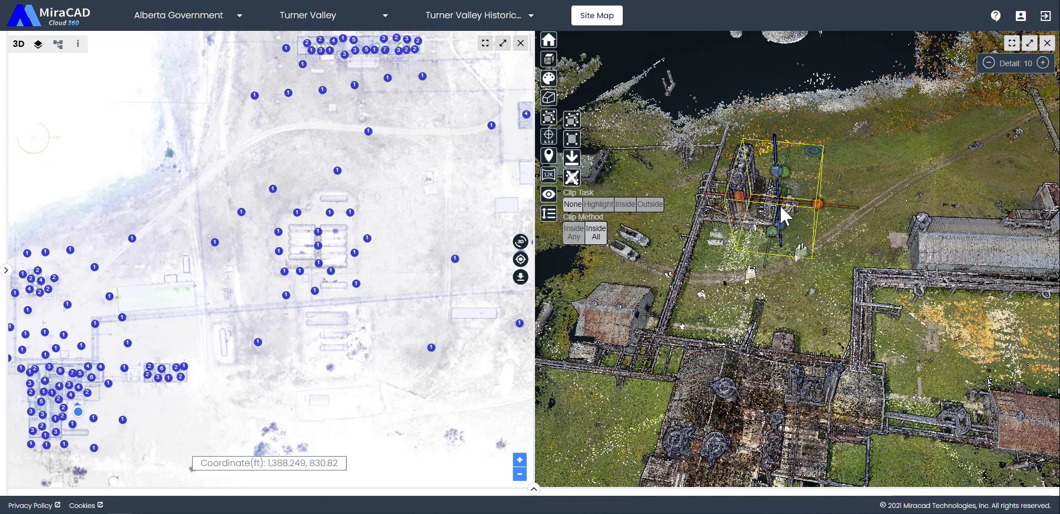
pyautogui.moveTo(767, 191); pyautogui.dragTo(763, 187)
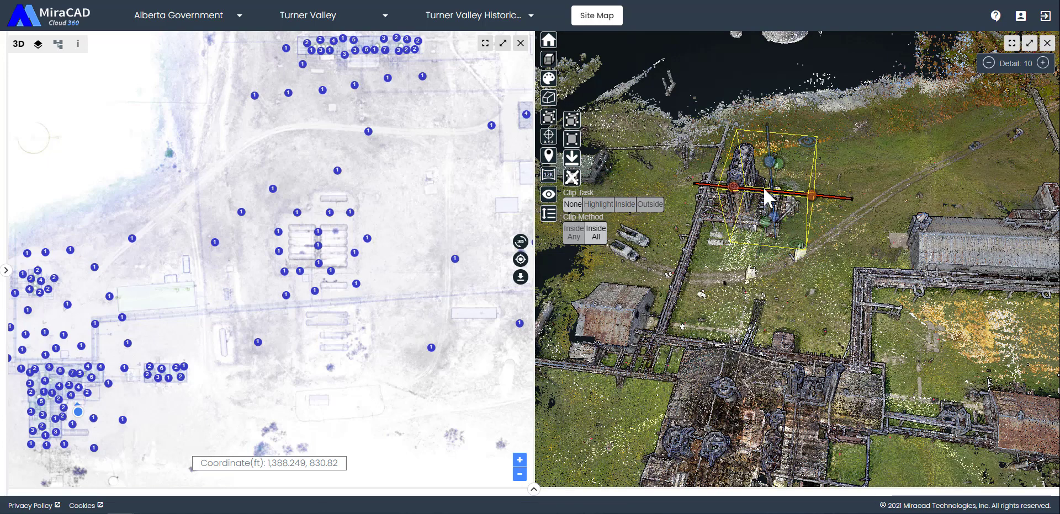
# Step: Set the clip task to Inside so only the tower structure within the new box is kept
pyautogui.scroll(5, 891, 194)
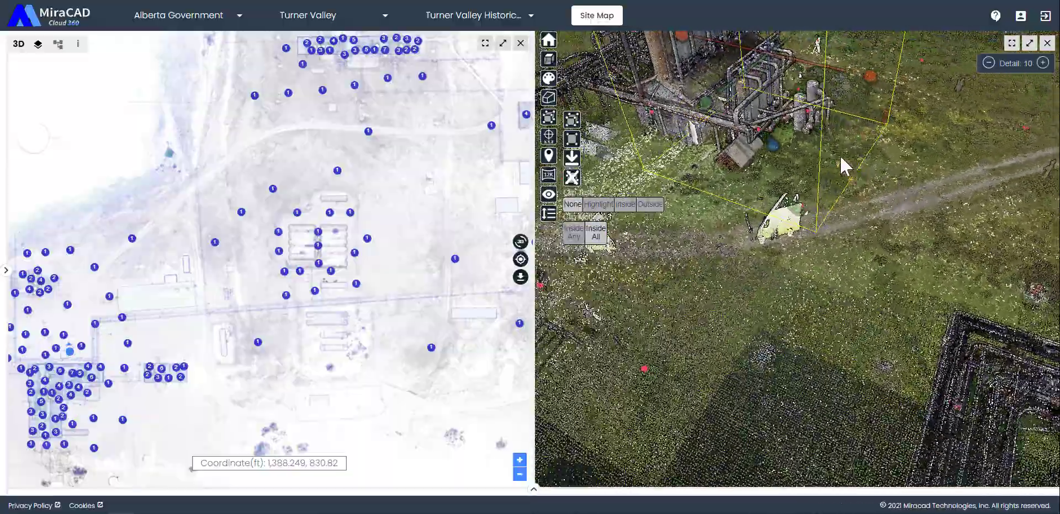
pyautogui.moveTo(840, 154); pyautogui.dragTo(896, 197)
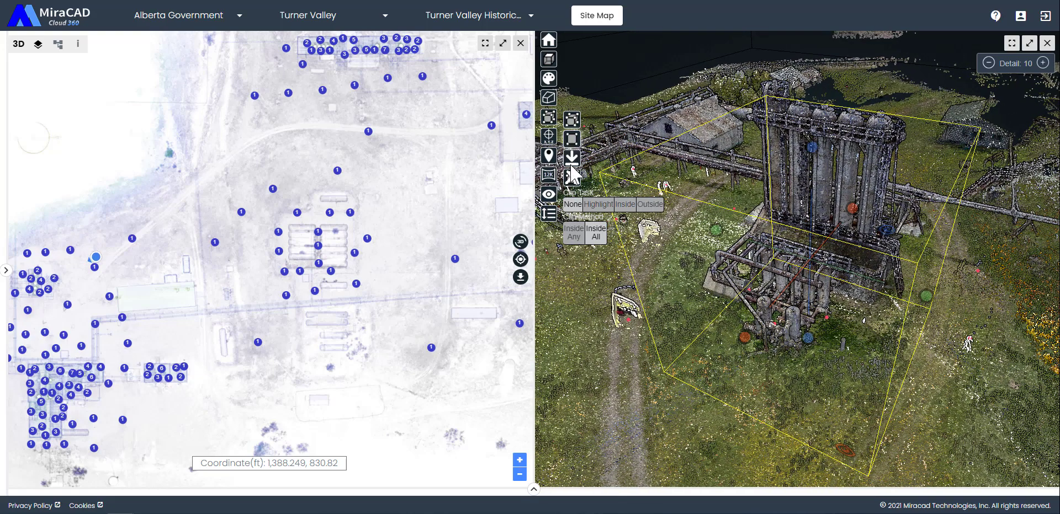
pyautogui.click(625, 204)
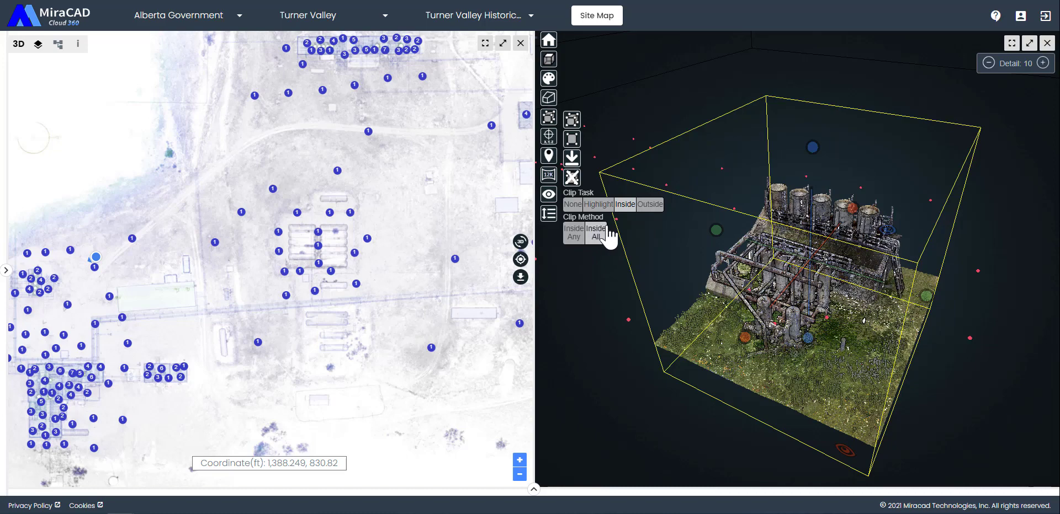
# Step: Pull the clipping box's tower-side face inwards to cut off the tall towers behind the piping
pyautogui.moveTo(754, 249); pyautogui.dragTo(806, 195)
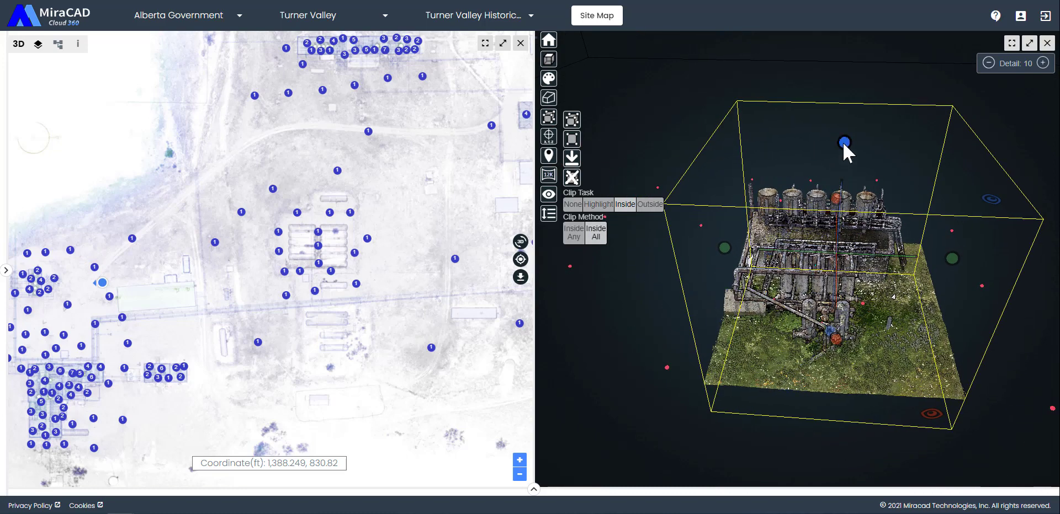
pyautogui.moveTo(843, 141); pyautogui.dragTo(801, 167)
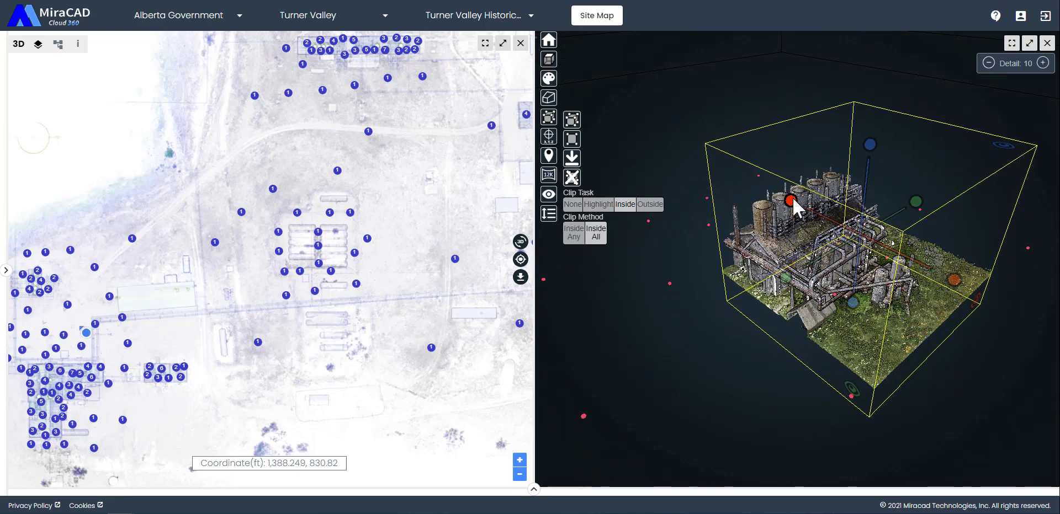
pyautogui.moveTo(792, 200); pyautogui.dragTo(893, 294)
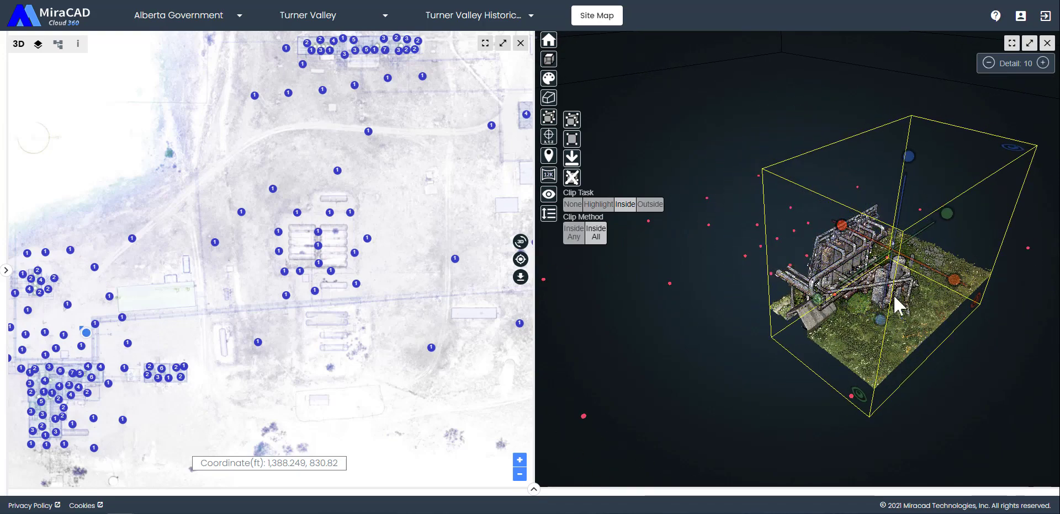
# Step: Trim both sides of the clipping box close to the two vessels and lower its top face towards the piping
pyautogui.scroll(6, 893, 293)
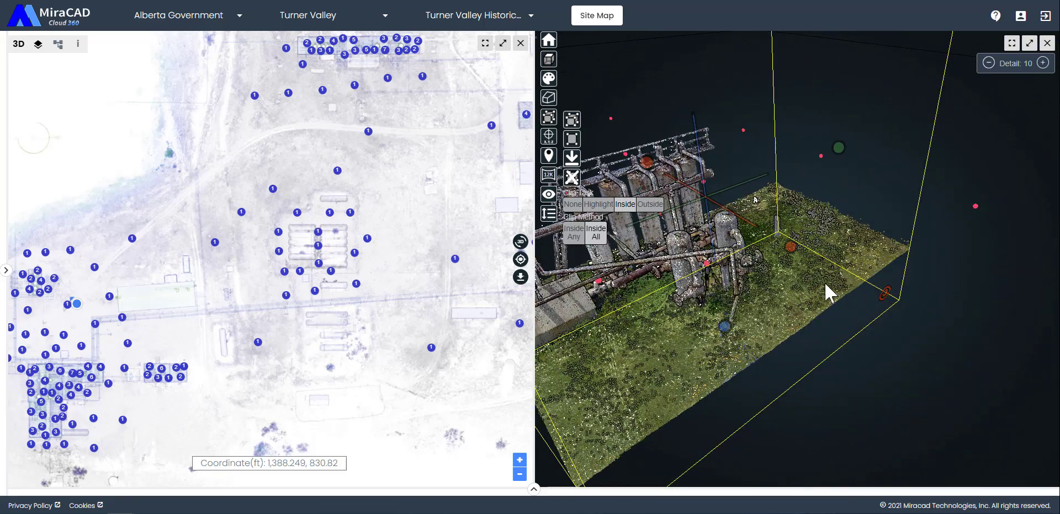
pyautogui.moveTo(820, 264); pyautogui.dragTo(746, 246)
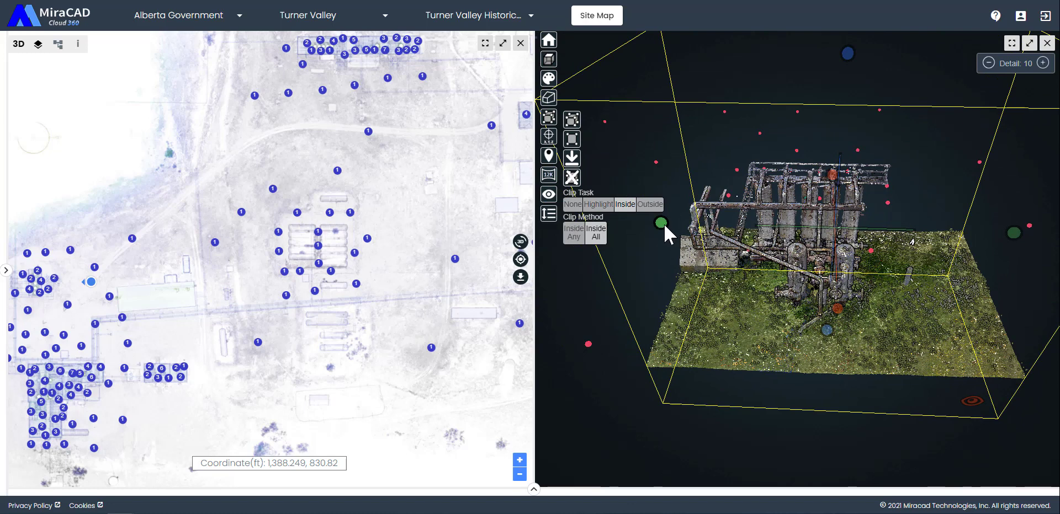
pyautogui.moveTo(663, 223); pyautogui.dragTo(750, 239)
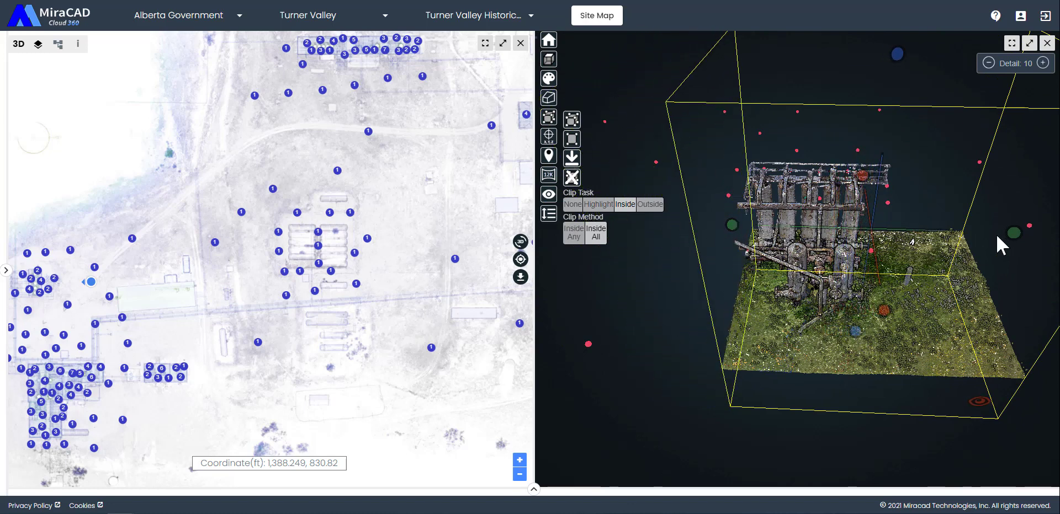
pyautogui.moveTo(1010, 234); pyautogui.dragTo(896, 238)
pyautogui.moveTo(826, 54); pyautogui.dragTo(827, 156)
pyautogui.moveTo(846, 297); pyautogui.dragTo(847, 239)
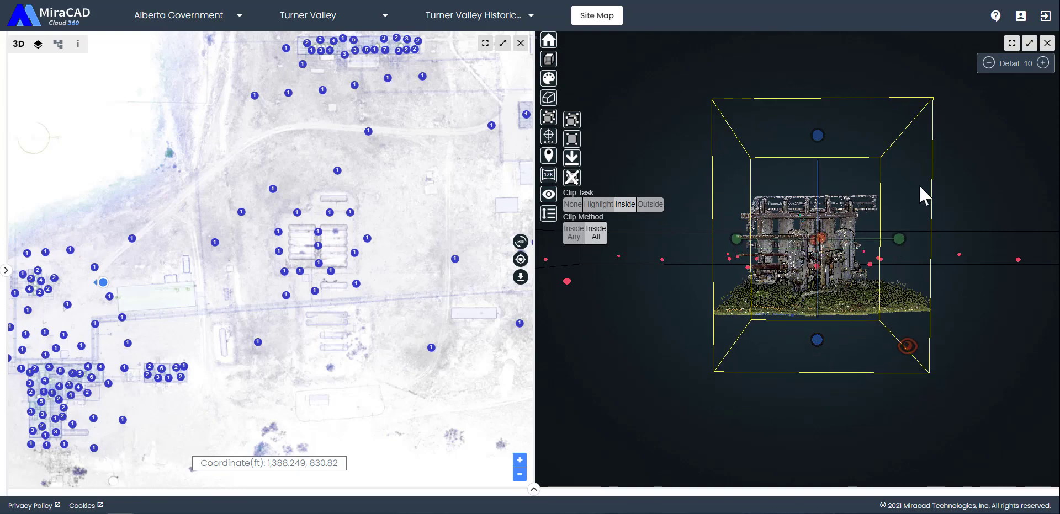
# Step: Inspect the clipped vessels up close, set the clip task back to None, and close the 3D view
pyautogui.moveTo(919, 185); pyautogui.dragTo(916, 219)
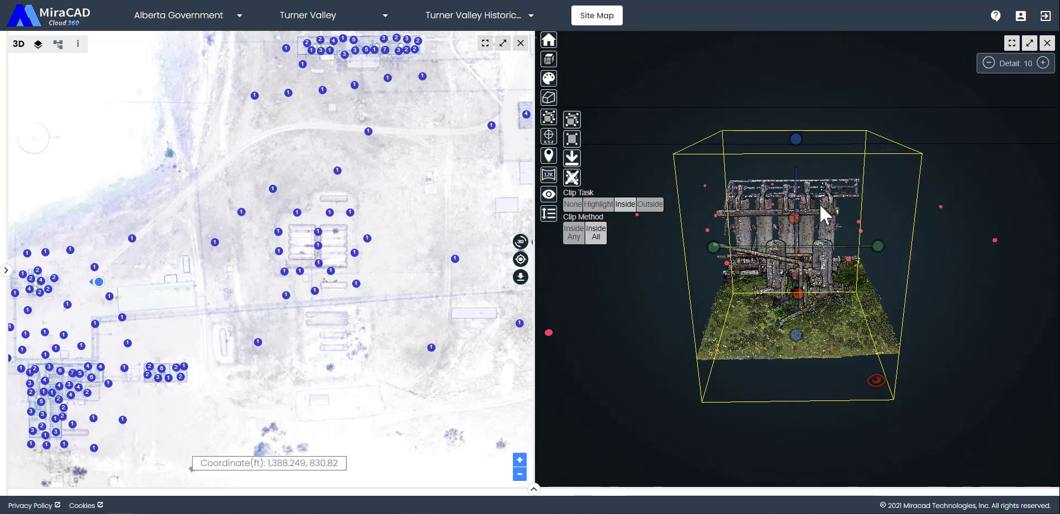
pyautogui.scroll(3, 823, 214)
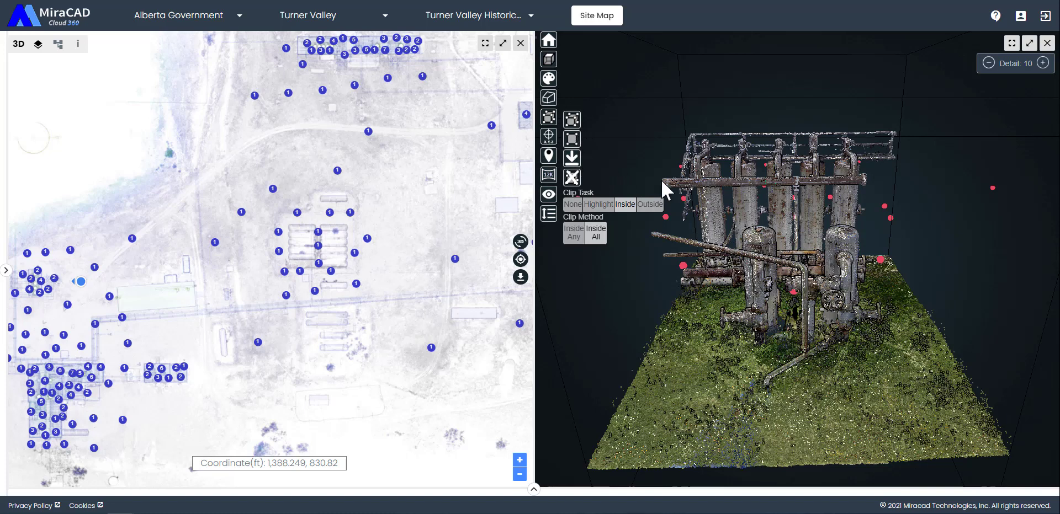
pyautogui.click(573, 204)
pyautogui.click(1047, 44)
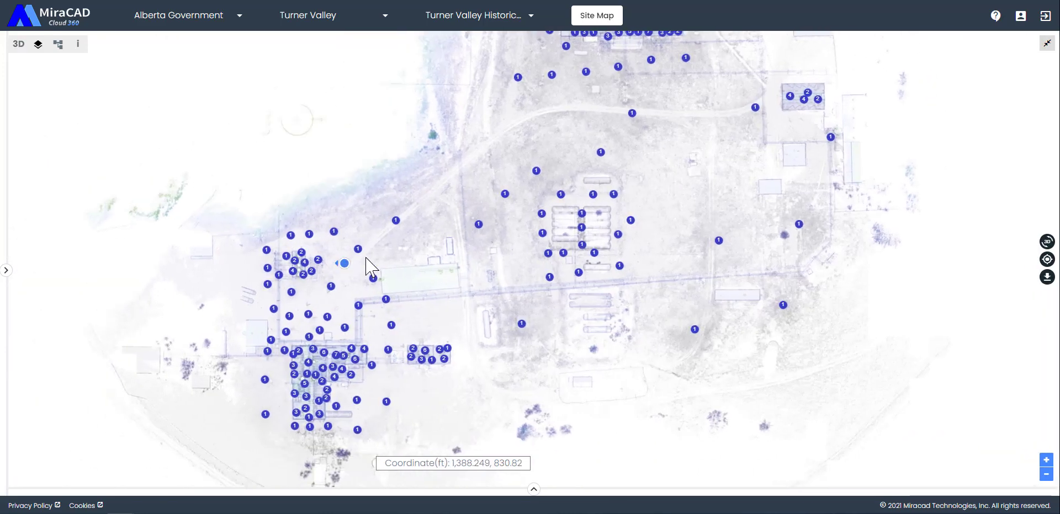
# Step: Focus the 3D view on the scan location beside the diagonal road, between the towers and the long building
pyautogui.scroll(6, 369, 267)
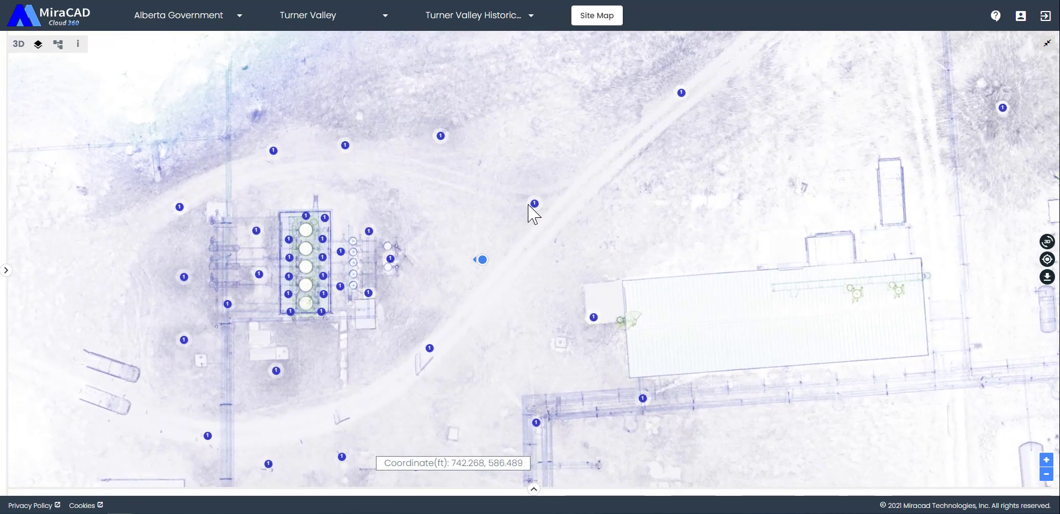
pyautogui.click(535, 204)
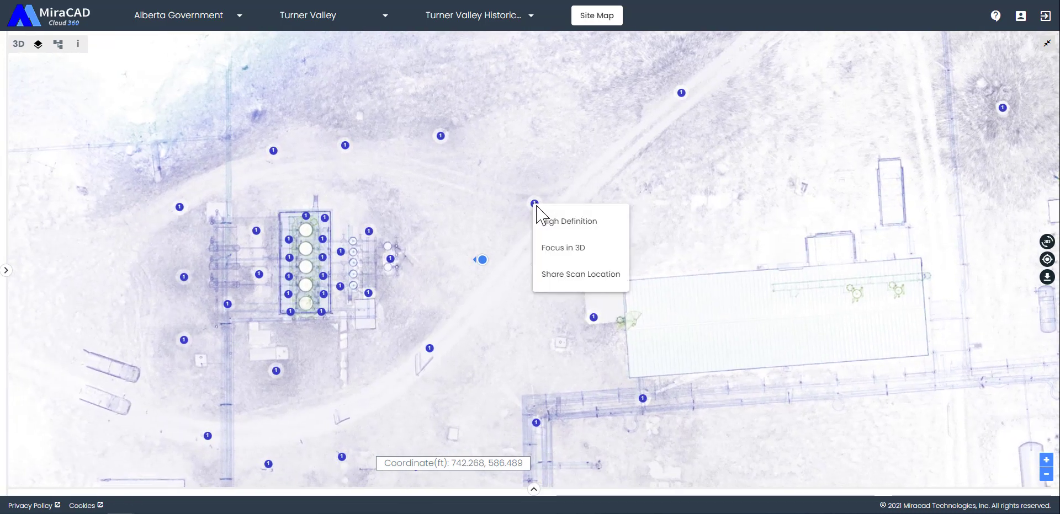
pyautogui.click(564, 250)
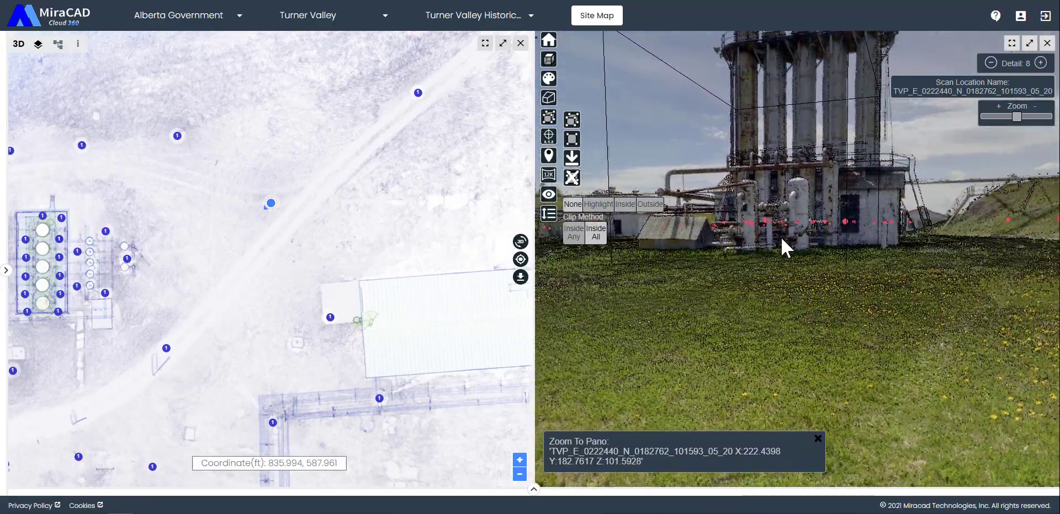
# Step: Leave the panorama for the point cloud and place a small clipping box around one of the two vessels
pyautogui.doubleClick(813, 279)
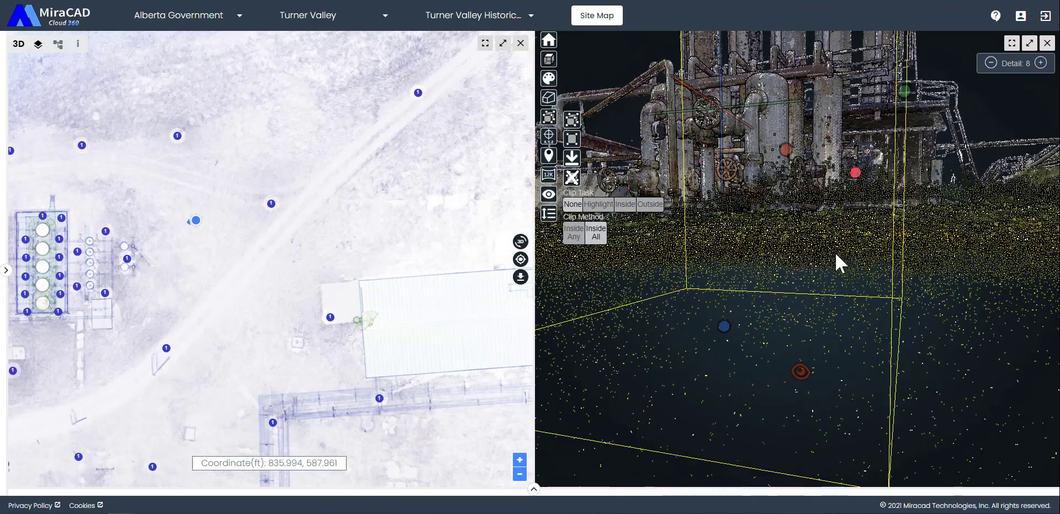
pyautogui.scroll(5, 852, 250)
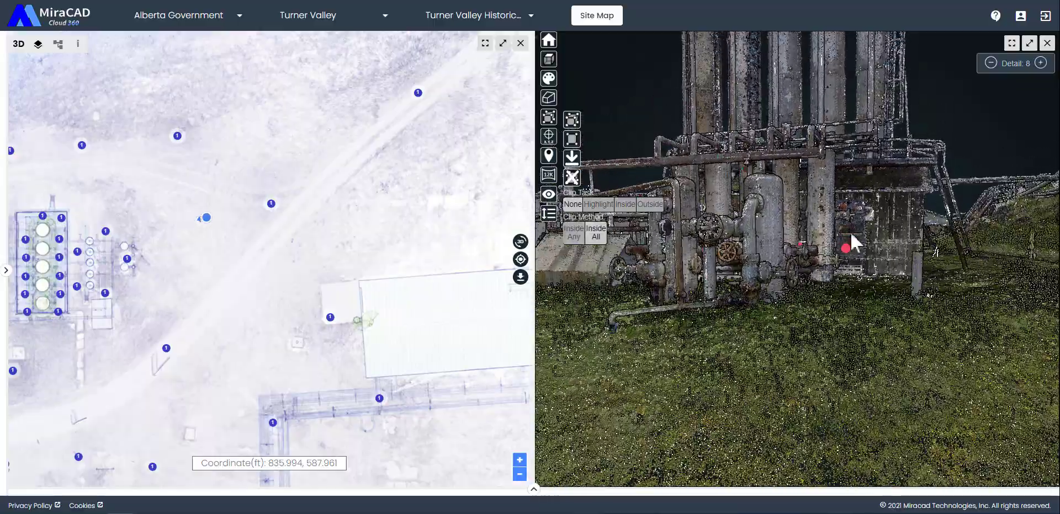
pyautogui.moveTo(850, 230)
pyautogui.mouseDown()
pyautogui.moveTo(799, 386)
pyautogui.moveTo(864, 323)
pyautogui.moveTo(893, 316)
pyautogui.moveTo(665, 325)
pyautogui.moveTo(1025, 274)
pyautogui.moveTo(764, 295)
pyautogui.mouseUp()
pyautogui.scroll(-4, 764, 295)
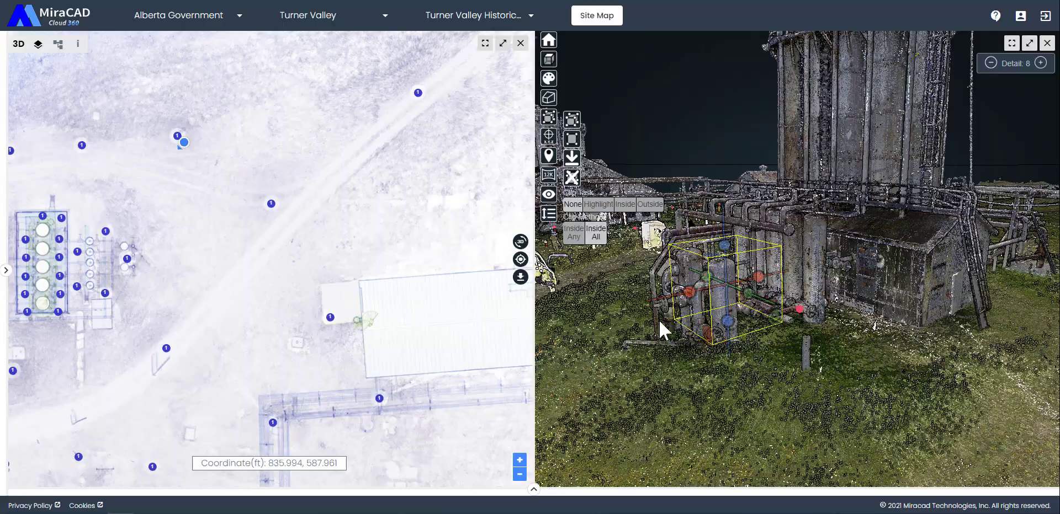
# Step: Enlarge the clipping box to cover both vessels and their front piping, and set the clip task to Highlight
pyautogui.moveTo(658, 319); pyautogui.dragTo(743, 317)
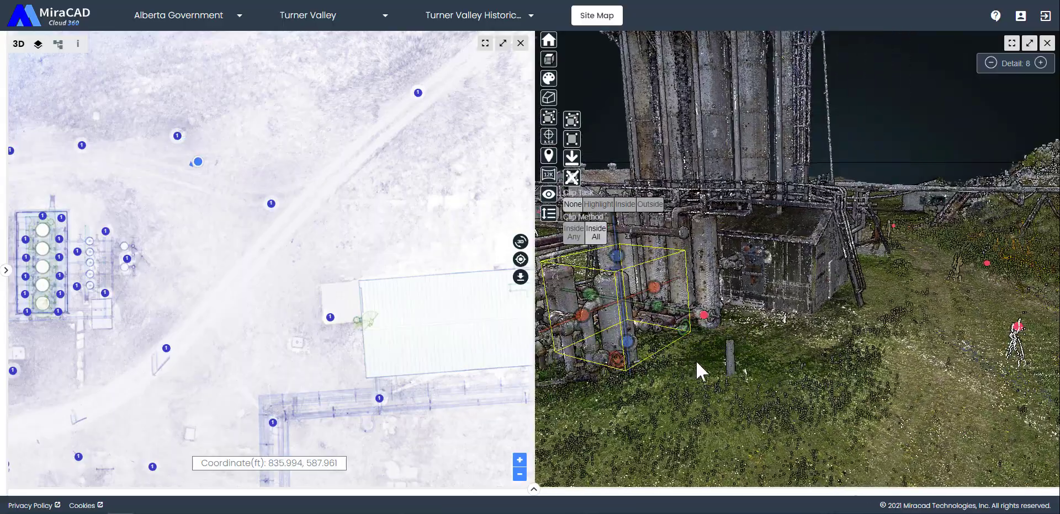
pyautogui.moveTo(694, 359); pyautogui.dragTo(875, 349)
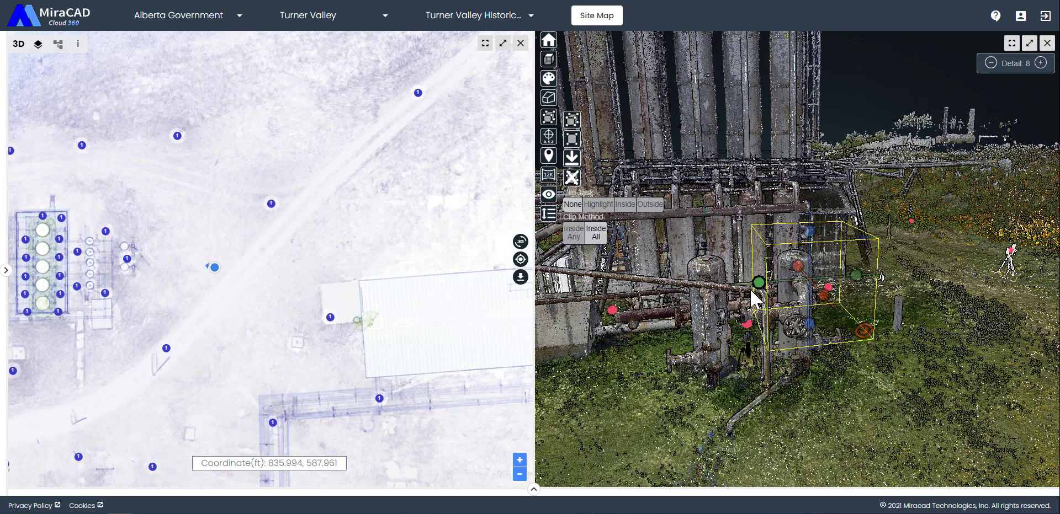
pyautogui.moveTo(751, 292); pyautogui.dragTo(651, 307)
pyautogui.moveTo(763, 301); pyautogui.dragTo(779, 359)
pyautogui.moveTo(707, 237)
pyautogui.mouseDown()
pyautogui.moveTo(780, 249)
pyautogui.moveTo(900, 221)
pyautogui.moveTo(849, 241)
pyautogui.moveTo(703, 225)
pyautogui.mouseUp()
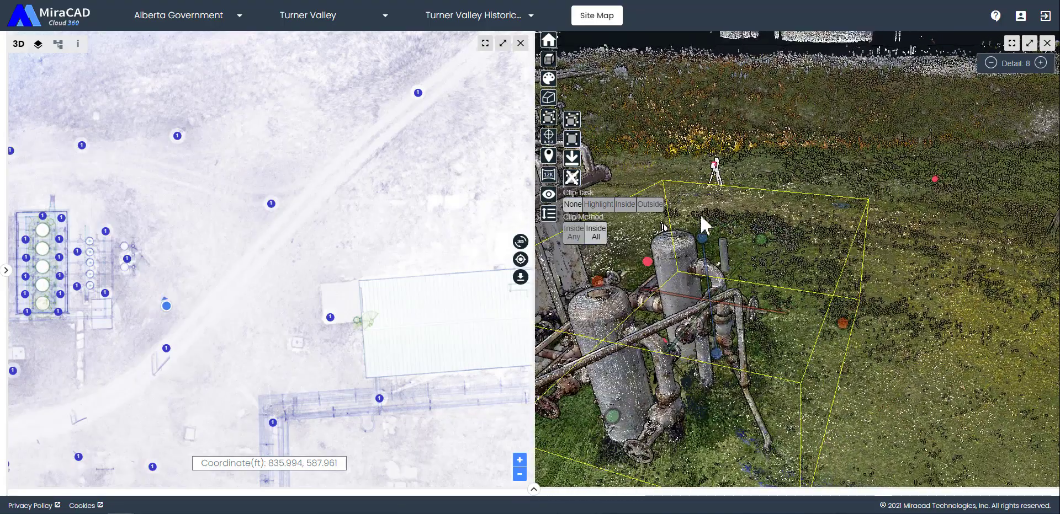
pyautogui.click(600, 205)
pyautogui.moveTo(870, 192)
pyautogui.mouseDown()
pyautogui.moveTo(710, 223)
pyautogui.moveTo(733, 211)
pyautogui.moveTo(736, 189)
pyautogui.moveTo(761, 182)
pyautogui.moveTo(771, 264)
pyautogui.mouseUp()
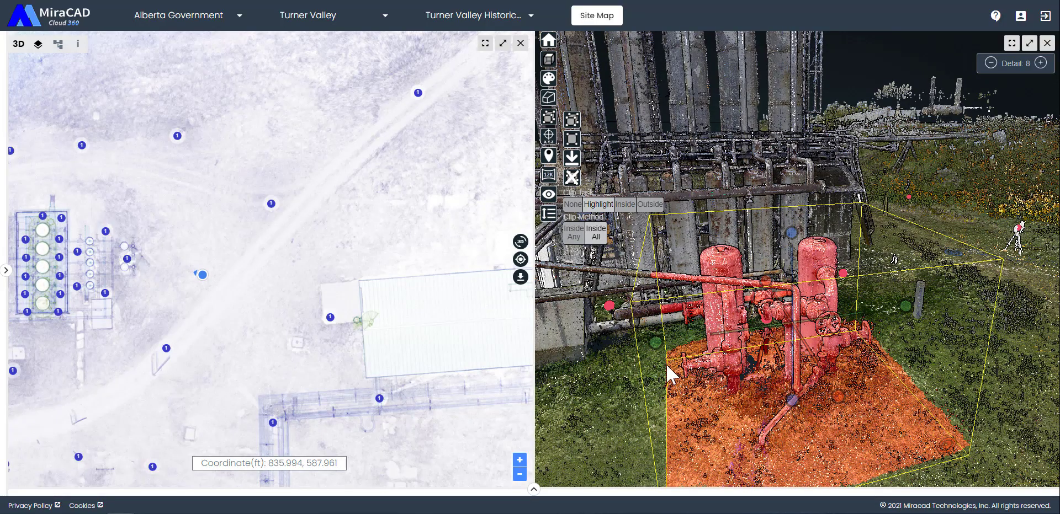
# Step: Extend the highlighted clipping box over the piping behind the two vessels, and set the clip task to Inside
pyautogui.moveTo(666, 364); pyautogui.dragTo(795, 304)
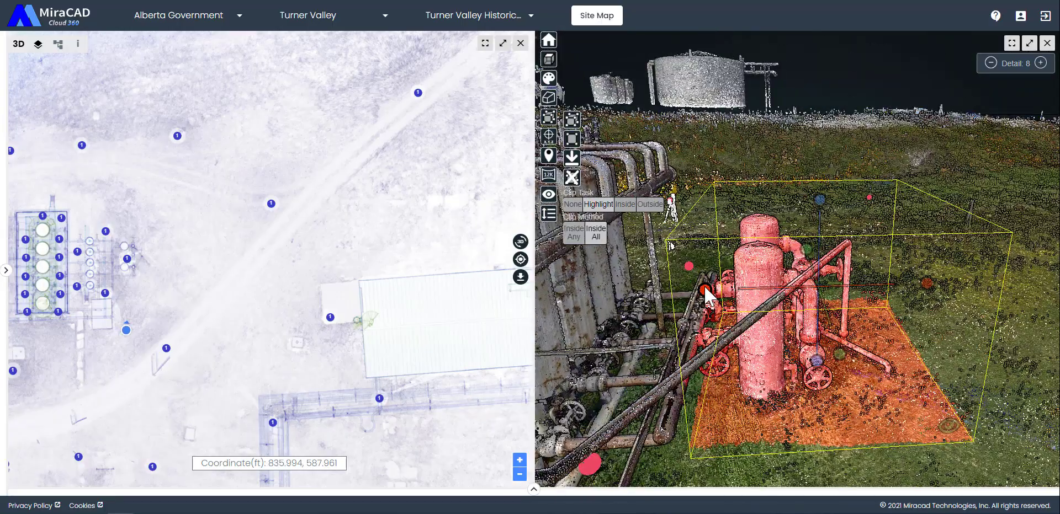
pyautogui.moveTo(706, 290); pyautogui.dragTo(689, 301)
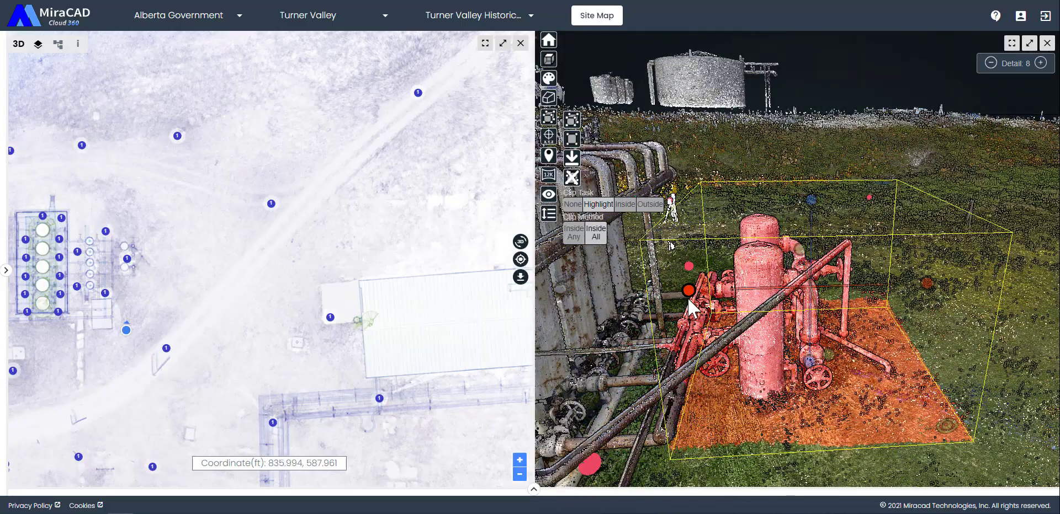
pyautogui.moveTo(946, 393); pyautogui.dragTo(741, 369)
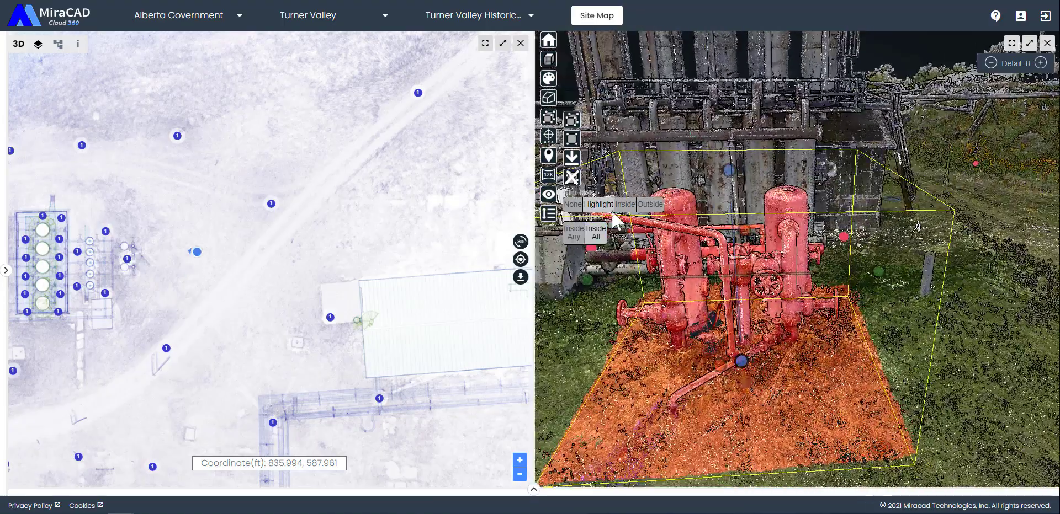
pyautogui.click(628, 205)
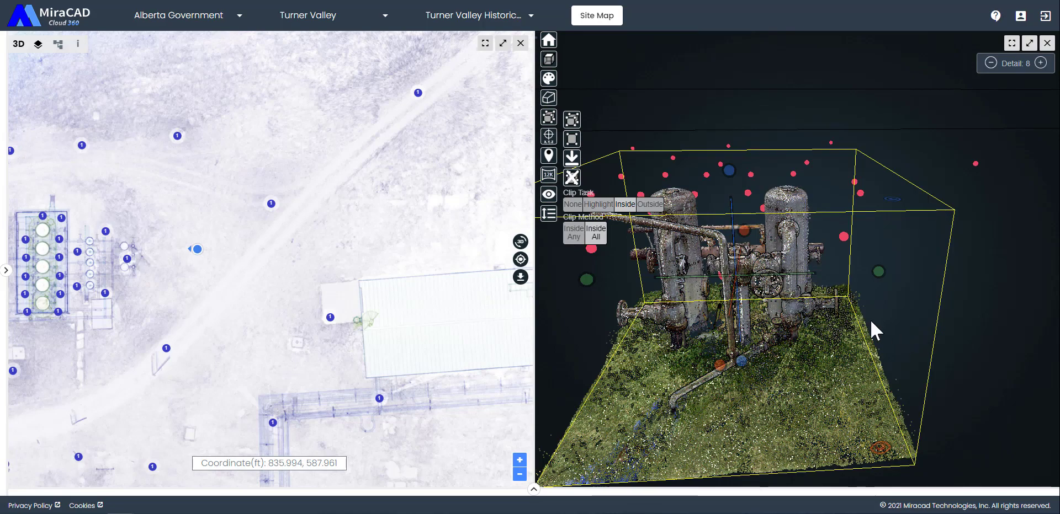
# Step: Enlarge the clipping box backwards, sideways and upwards to take in the row of five tall cylinders and their overhead piping
pyautogui.moveTo(869, 319)
pyautogui.mouseDown()
pyautogui.moveTo(826, 329)
pyautogui.moveTo(705, 316)
pyautogui.moveTo(896, 320)
pyautogui.moveTo(707, 290)
pyautogui.moveTo(884, 289)
pyautogui.moveTo(576, 283)
pyautogui.moveTo(951, 258)
pyautogui.moveTo(846, 265)
pyautogui.moveTo(932, 260)
pyautogui.moveTo(1052, 231)
pyautogui.mouseUp()
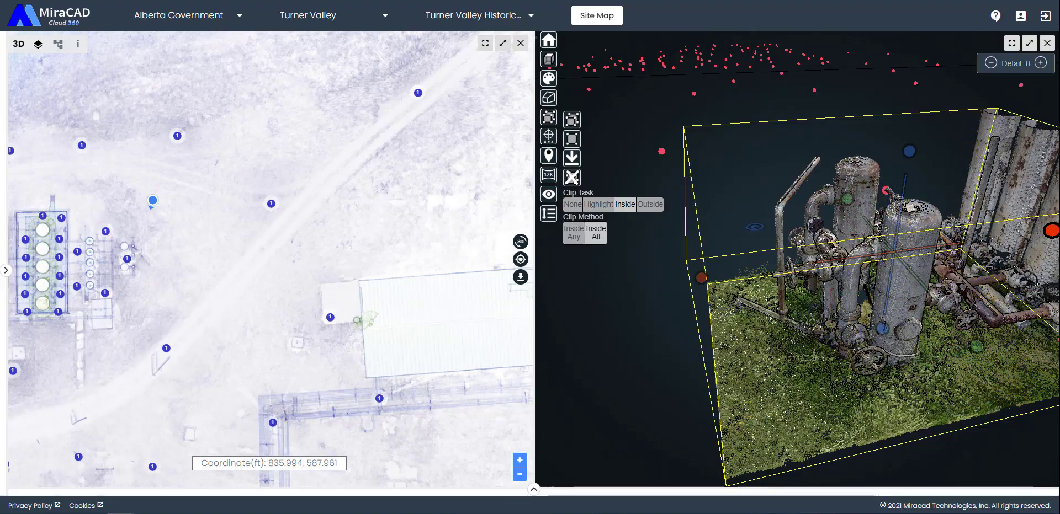
pyautogui.moveTo(889, 392); pyautogui.dragTo(905, 323)
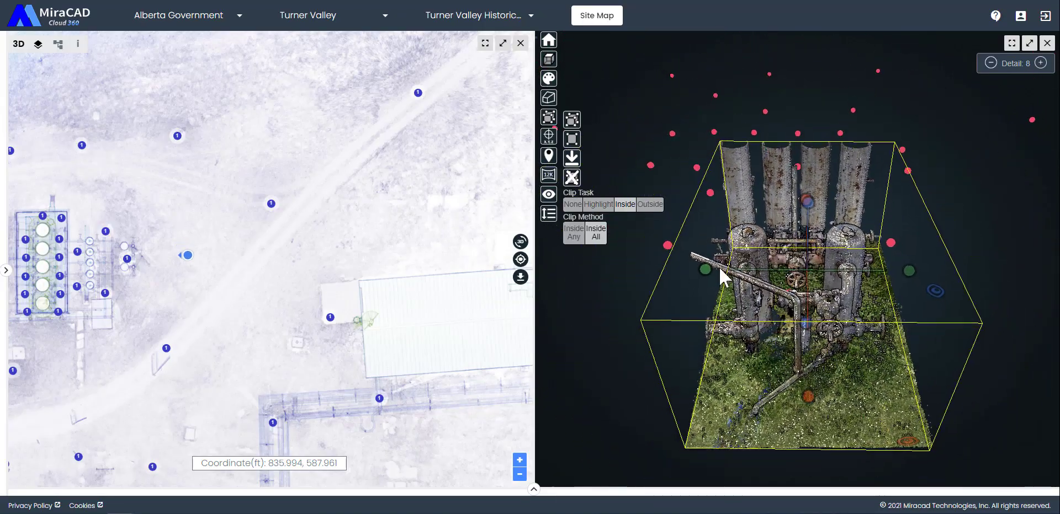
pyautogui.moveTo(706, 267); pyautogui.dragTo(607, 274)
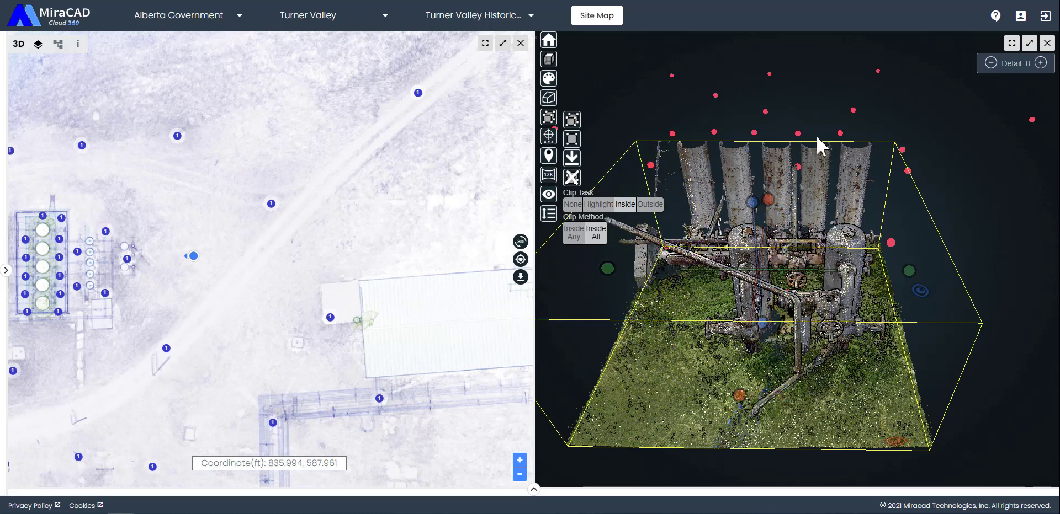
pyautogui.moveTo(753, 200); pyautogui.dragTo(741, 107)
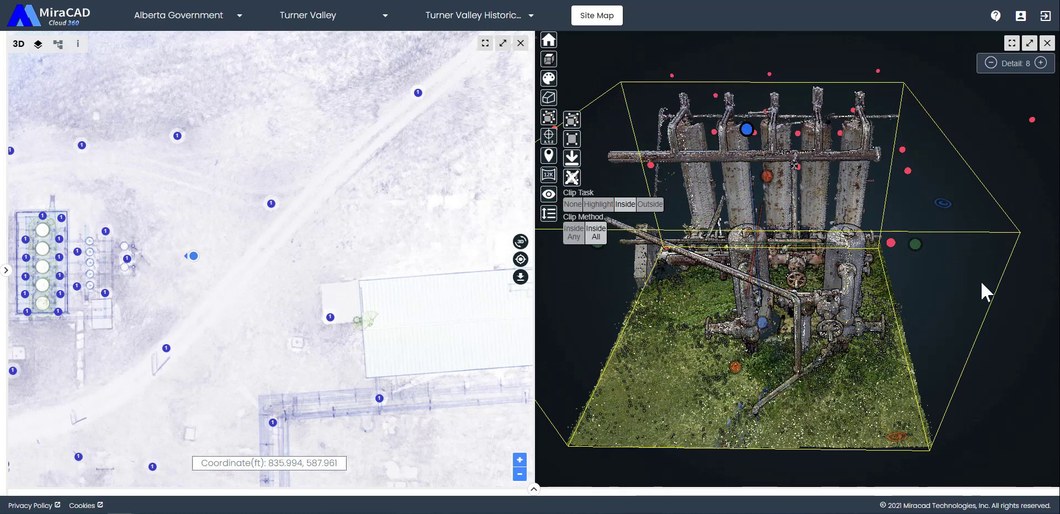
pyautogui.moveTo(922, 326)
pyautogui.mouseDown()
pyautogui.moveTo(845, 309)
pyautogui.moveTo(988, 298)
pyautogui.moveTo(918, 283)
pyautogui.moveTo(863, 290)
pyautogui.mouseUp()
pyautogui.moveTo(908, 296)
pyautogui.mouseDown()
pyautogui.moveTo(968, 292)
pyautogui.moveTo(862, 295)
pyautogui.moveTo(930, 293)
pyautogui.moveTo(917, 293)
pyautogui.mouseUp()
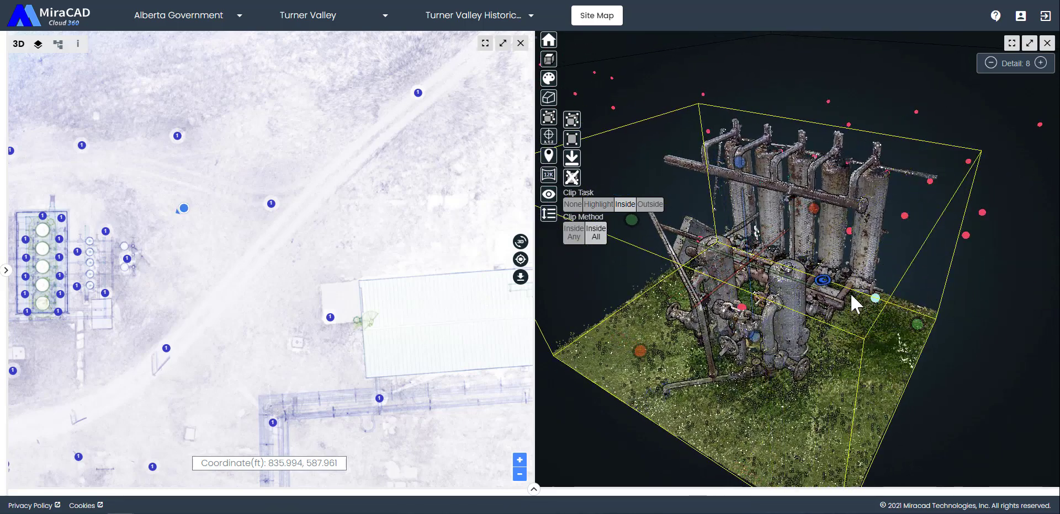
pyautogui.moveTo(775, 347); pyautogui.dragTo(826, 350)
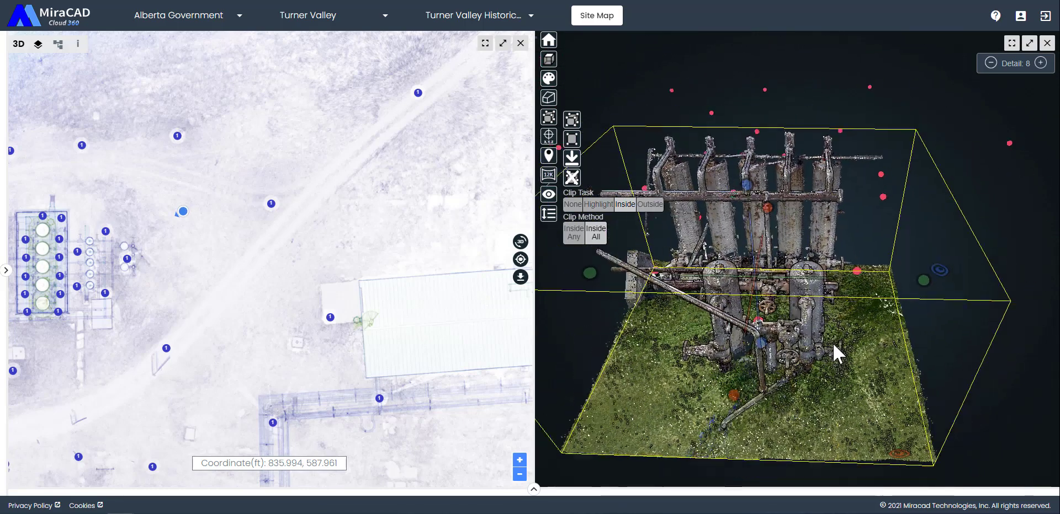
# Step: Set the clip task to Outside and inspect the area around the cut-out from several angles
pyautogui.click(650, 205)
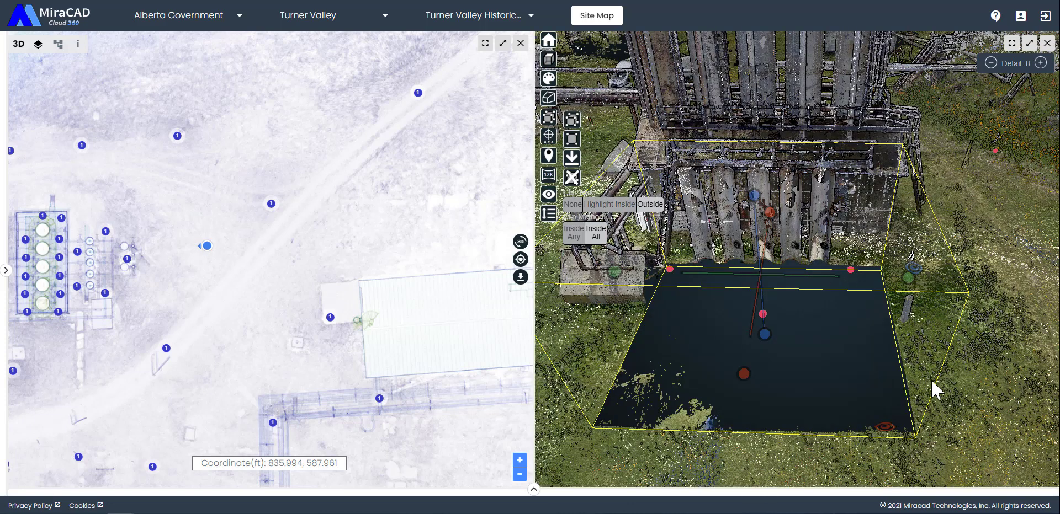
pyautogui.moveTo(950, 392)
pyautogui.mouseDown()
pyautogui.moveTo(783, 365)
pyautogui.moveTo(919, 376)
pyautogui.moveTo(840, 357)
pyautogui.mouseUp()
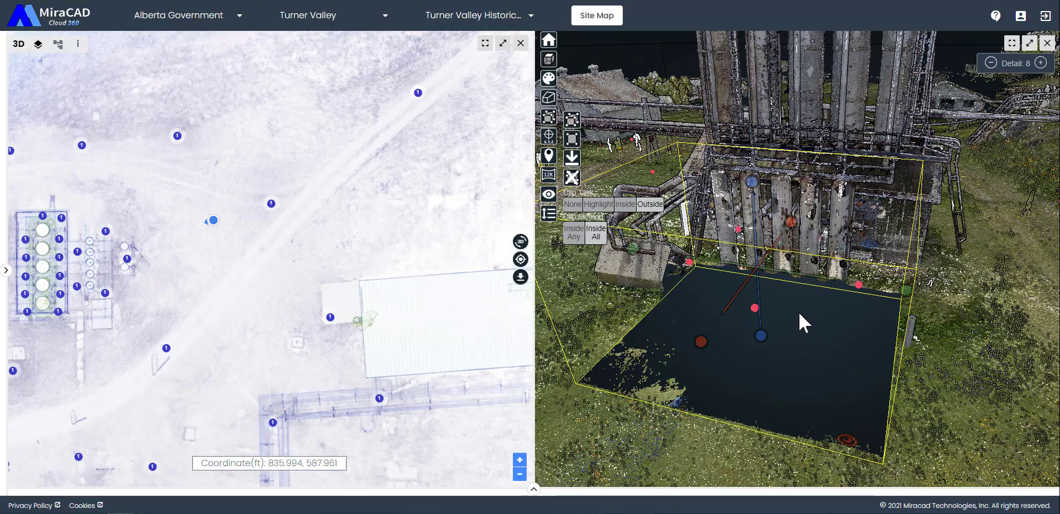
pyautogui.moveTo(799, 314)
pyautogui.mouseDown()
pyautogui.moveTo(800, 298)
pyautogui.moveTo(850, 303)
pyautogui.moveTo(797, 297)
pyautogui.mouseUp()
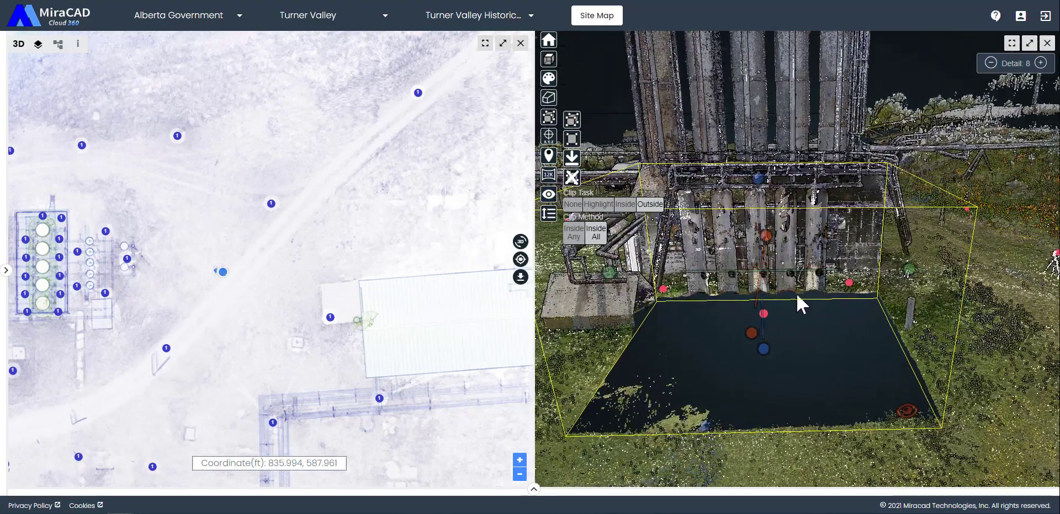
# Step: Adjust the clipping box vertically to cut away the upper parts of the vessels and cylinders while keeping their lower piping
pyautogui.moveTo(762, 270); pyautogui.dragTo(770, 209)
pyautogui.moveTo(905, 246)
pyautogui.mouseDown()
pyautogui.moveTo(713, 263)
pyautogui.moveTo(754, 264)
pyautogui.moveTo(731, 237)
pyautogui.moveTo(731, 137)
pyautogui.mouseUp()
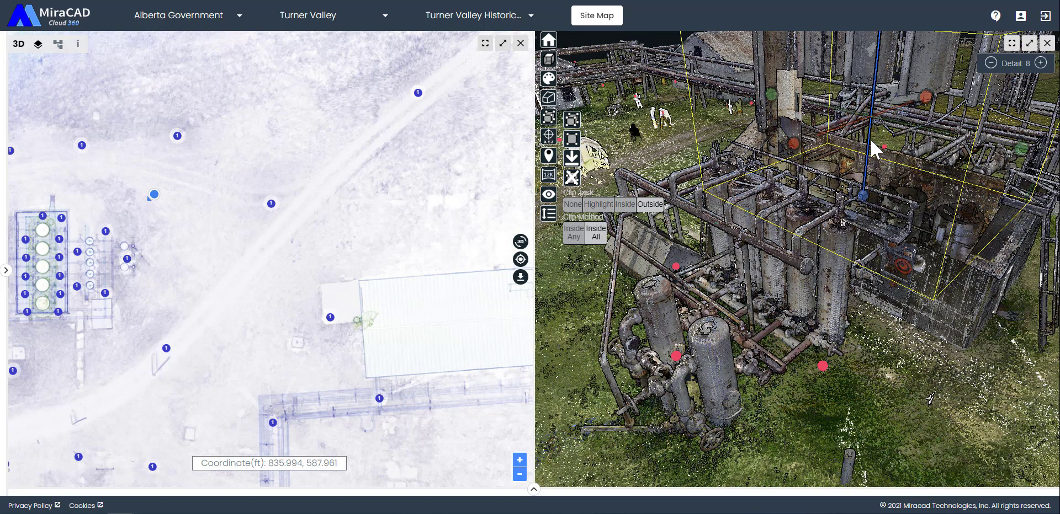
pyautogui.moveTo(870, 138)
pyautogui.mouseDown()
pyautogui.moveTo(863, 166)
pyautogui.moveTo(823, 186)
pyautogui.moveTo(731, 279)
pyautogui.moveTo(717, 243)
pyautogui.moveTo(726, 270)
pyautogui.moveTo(725, 259)
pyautogui.mouseUp()
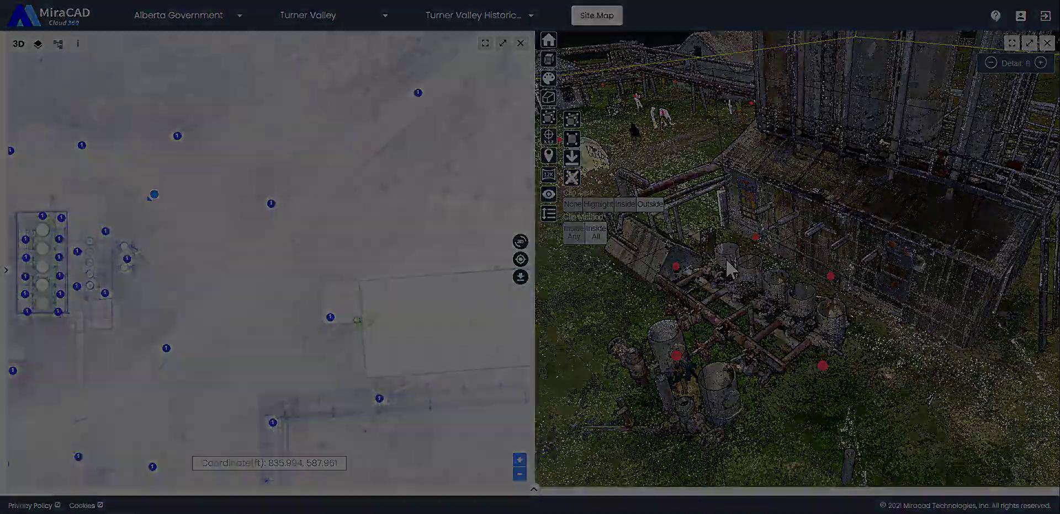